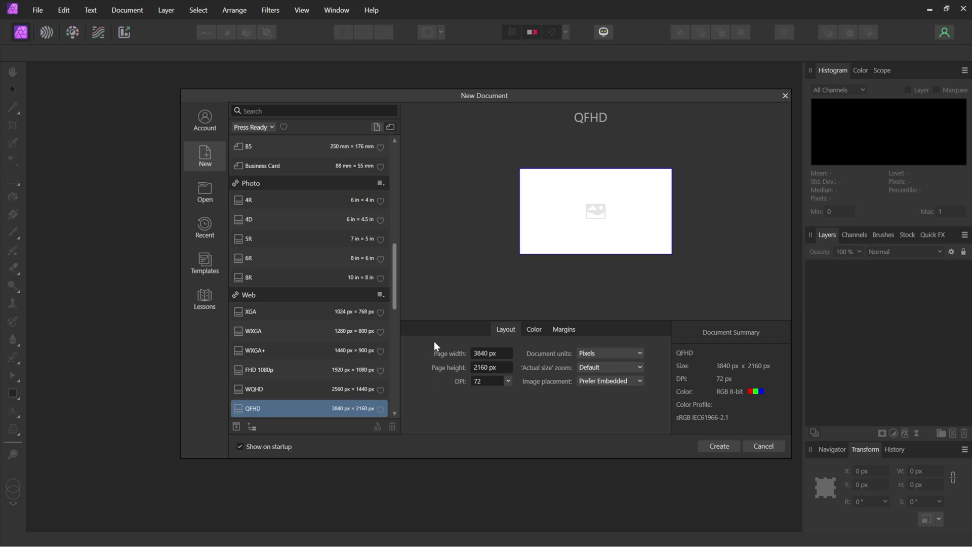
Step: Set the new QFHD 3840 × 2160 document's resolution to 300 DPI
{"action": "left_click", "coordinate": [508, 381]}
{"action": "left_click", "coordinate": [497, 445]}
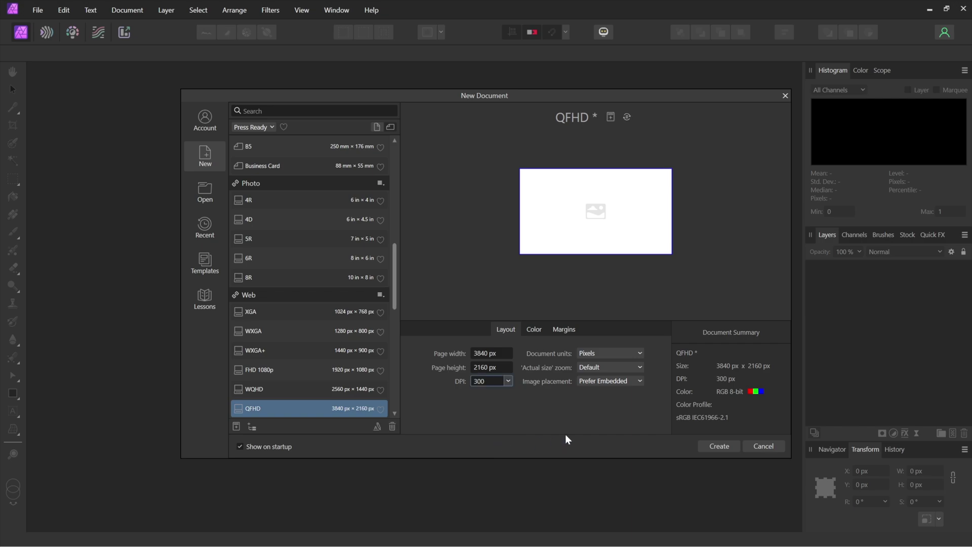
Step: Create the 3840 × 2160 document, zoom to 50%, and pick the canyon JPG with File > Place
{"action": "left_click", "coordinate": [710, 445]}
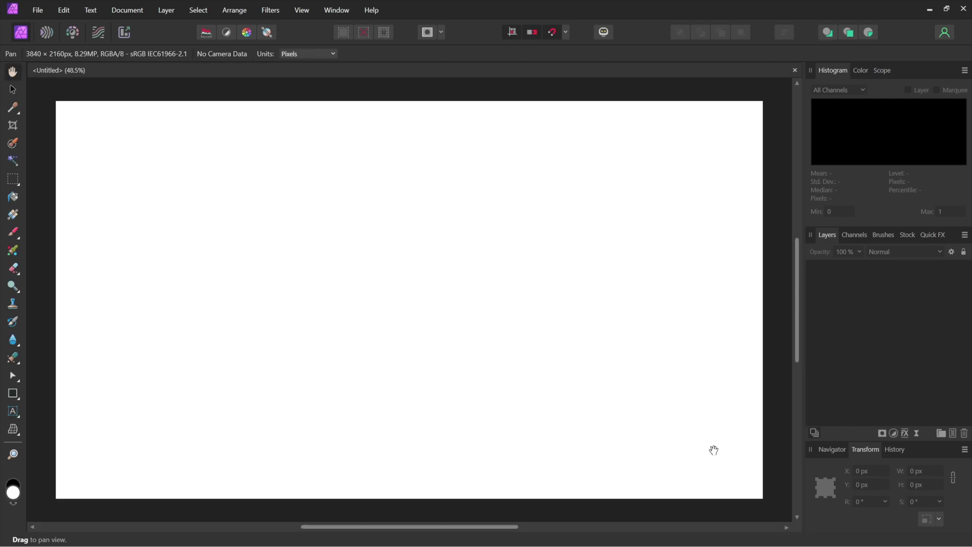
{"action": "key", "text": "ctrl+plus"}
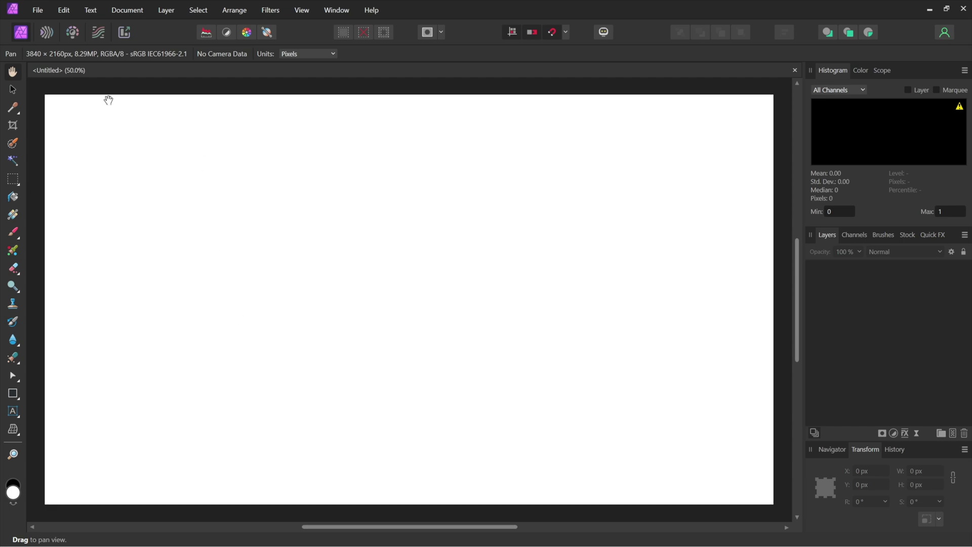
{"action": "left_click", "coordinate": [38, 11]}
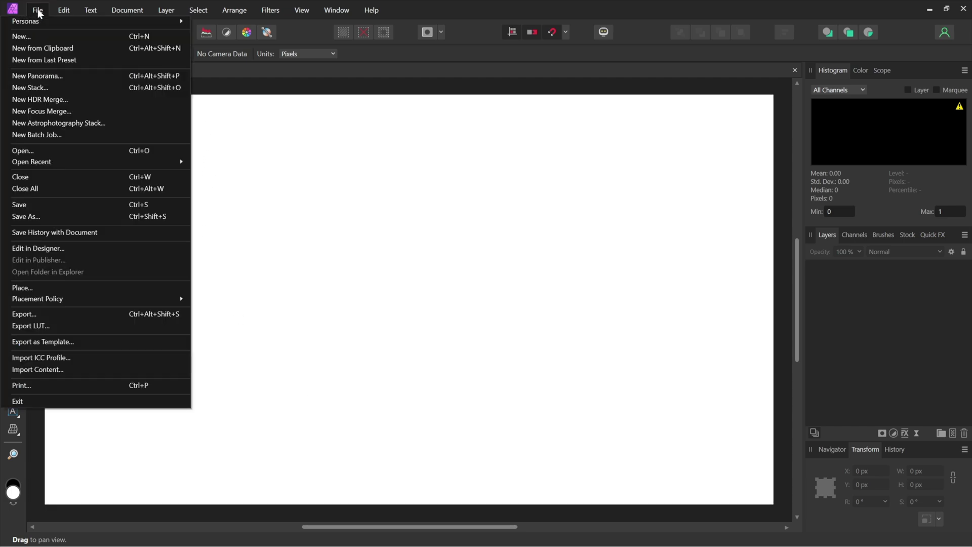
{"action": "left_click", "coordinate": [120, 288]}
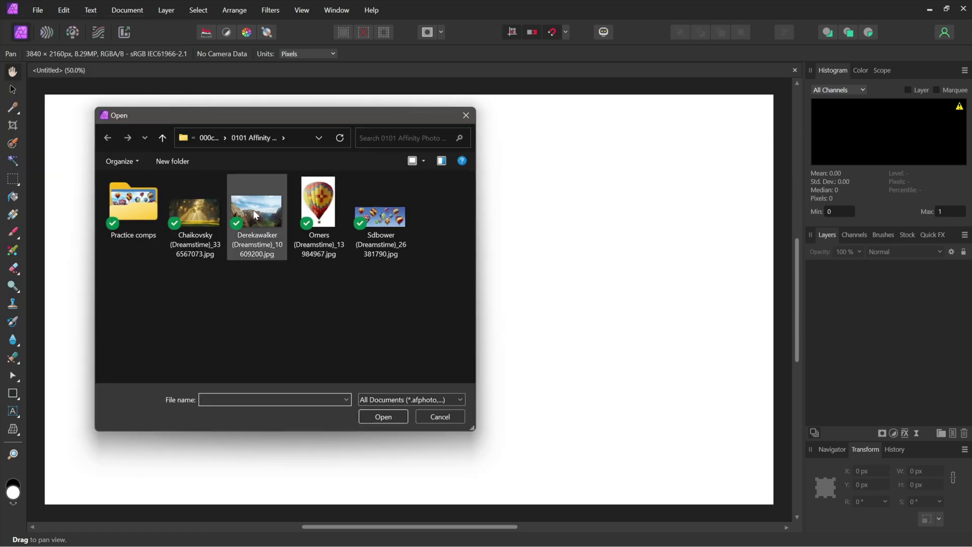
{"action": "double_click", "coordinate": [254, 210]}
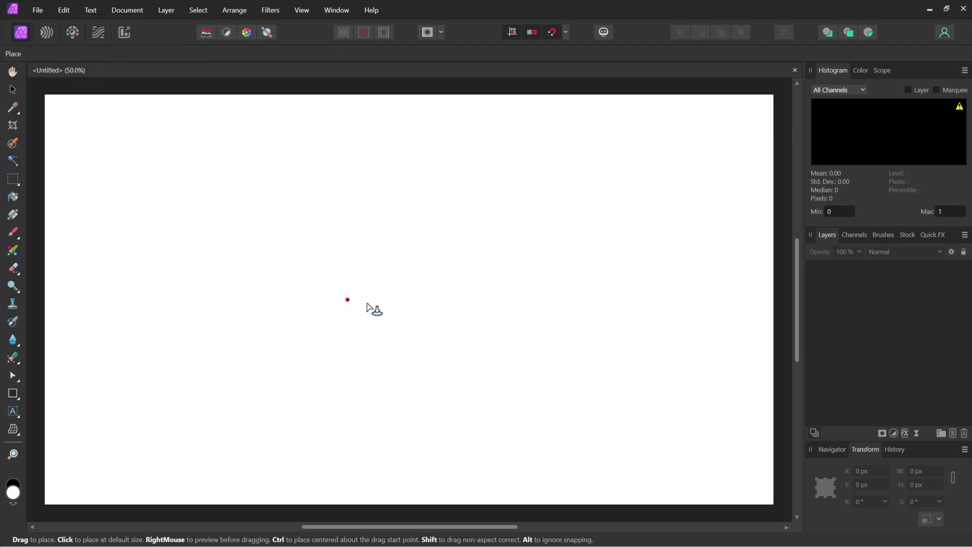
Step: Try and dismiss a placement preview, then place the canyon photo on the page
{"action": "left_click", "coordinate": [390, 287]}
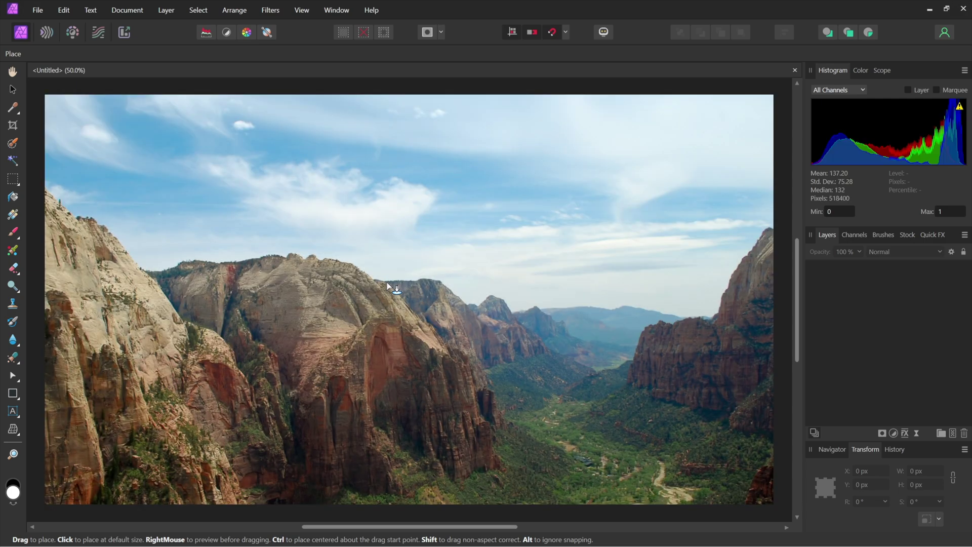
{"action": "left_click_drag", "start_coordinate": [388, 290], "coordinate": [402, 209]}
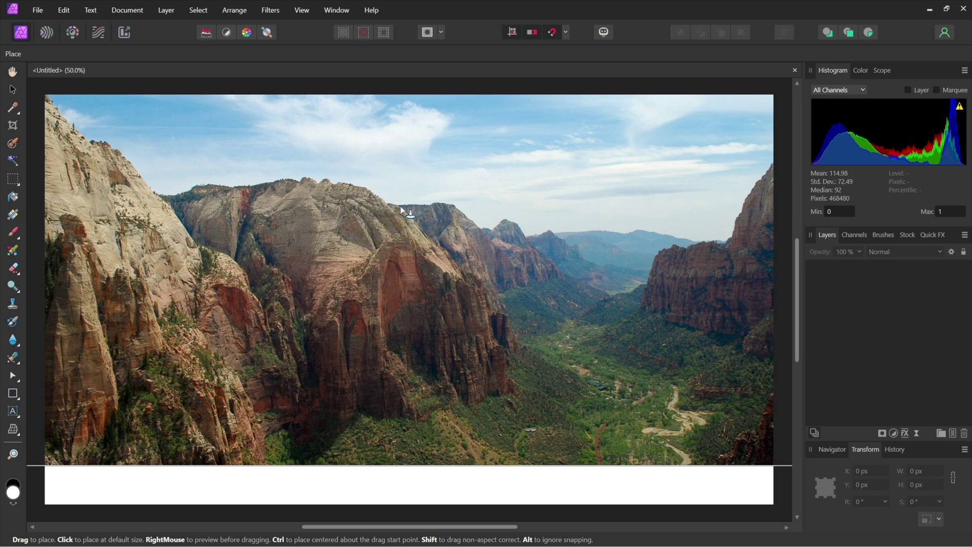
{"action": "right_click", "coordinate": [401, 207]}
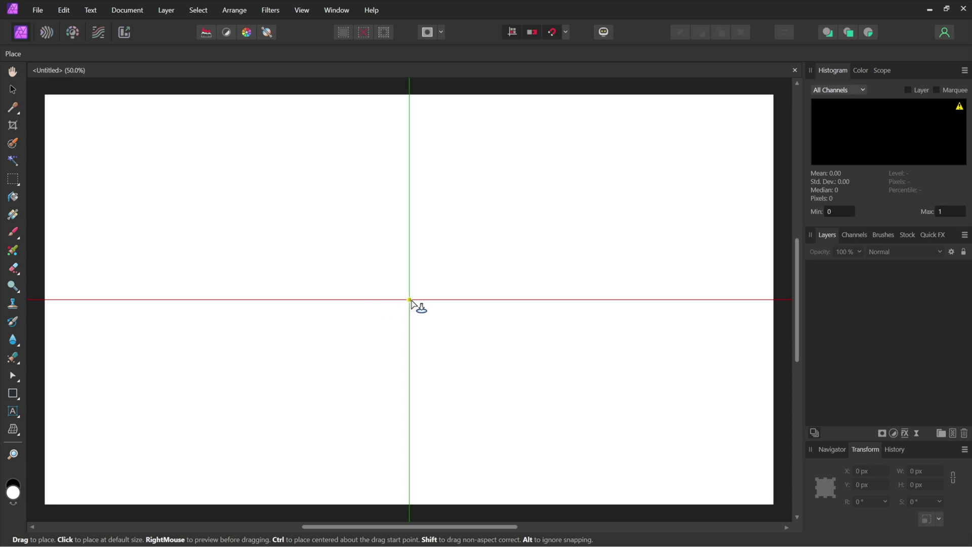
{"action": "left_click", "coordinate": [411, 301]}
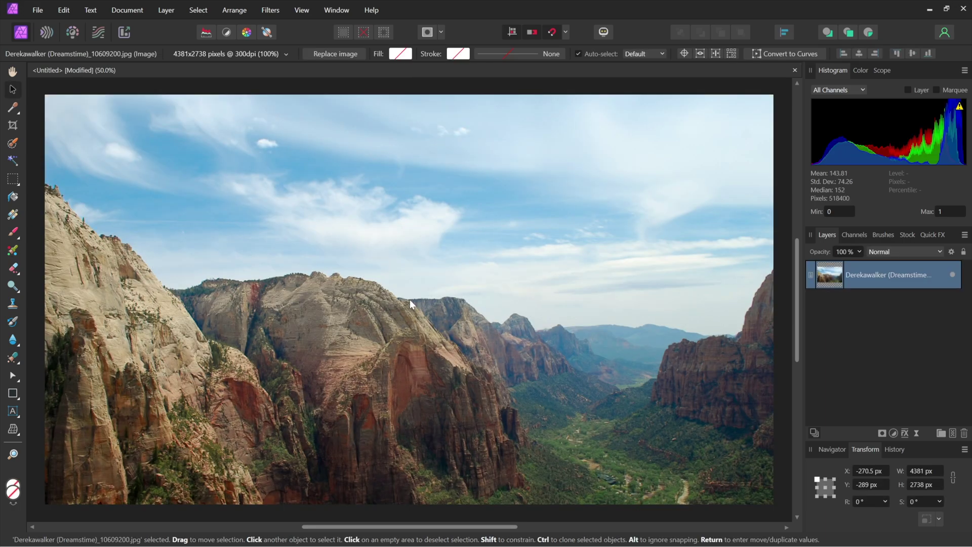
Step: Resize and reposition the canyon photo to about 98% scale so it roughly covers the page
{"action": "key", "text": "ctrl+minus"}
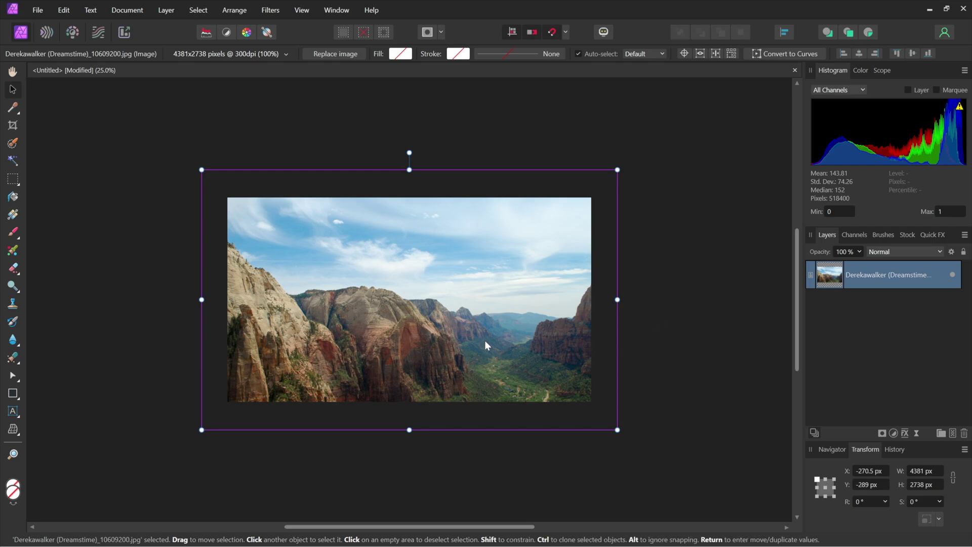
{"action": "left_click_drag", "start_coordinate": [618, 430], "coordinate": [304, 235]}
{"action": "left_click_drag", "start_coordinate": [263, 203], "coordinate": [442, 306]}
{"action": "left_click_drag", "start_coordinate": [367, 259], "coordinate": [449, 311]}
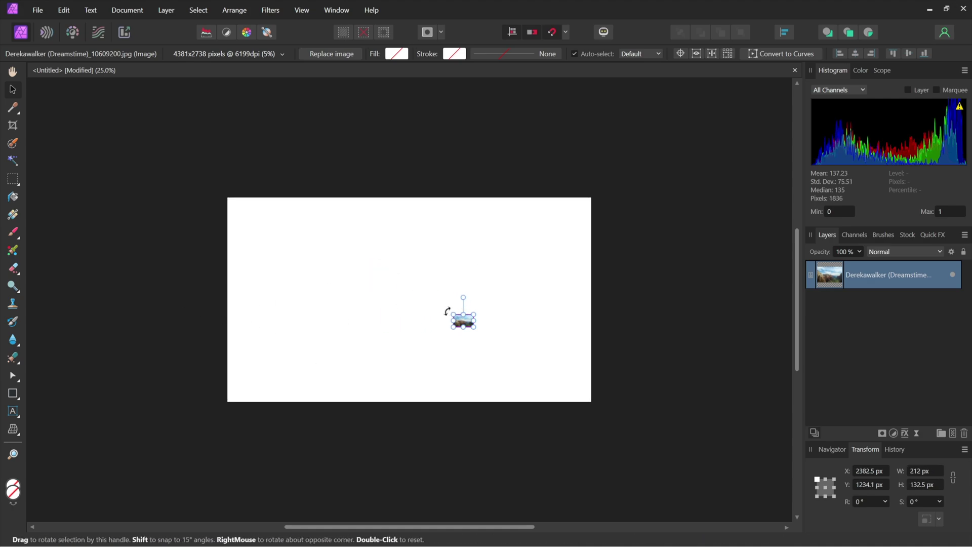
{"action": "left_click_drag", "start_coordinate": [451, 310], "coordinate": [257, 191]}
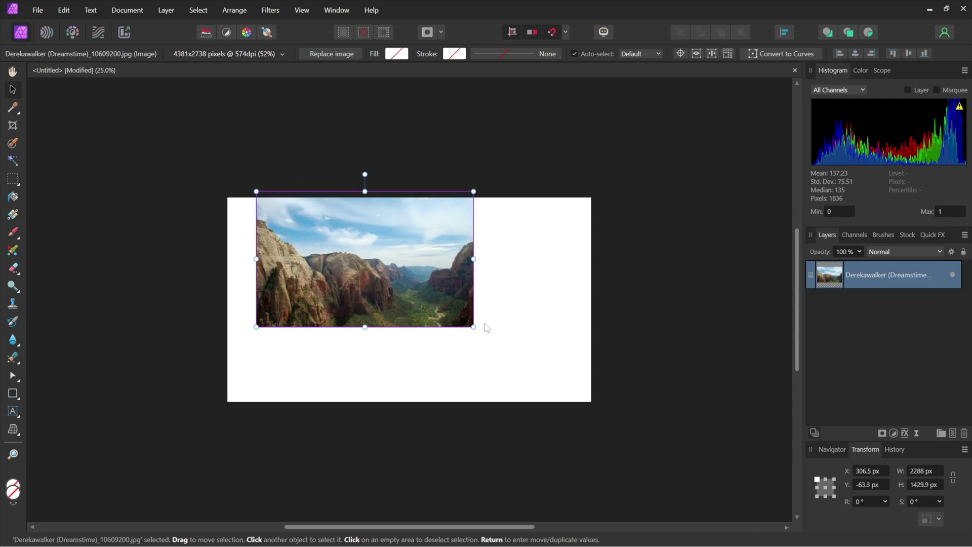
{"action": "left_click_drag", "start_coordinate": [473, 326], "coordinate": [664, 445]}
{"action": "left_click_drag", "start_coordinate": [394, 346], "coordinate": [366, 322]}
{"action": "key", "text": "ctrl+plus"}
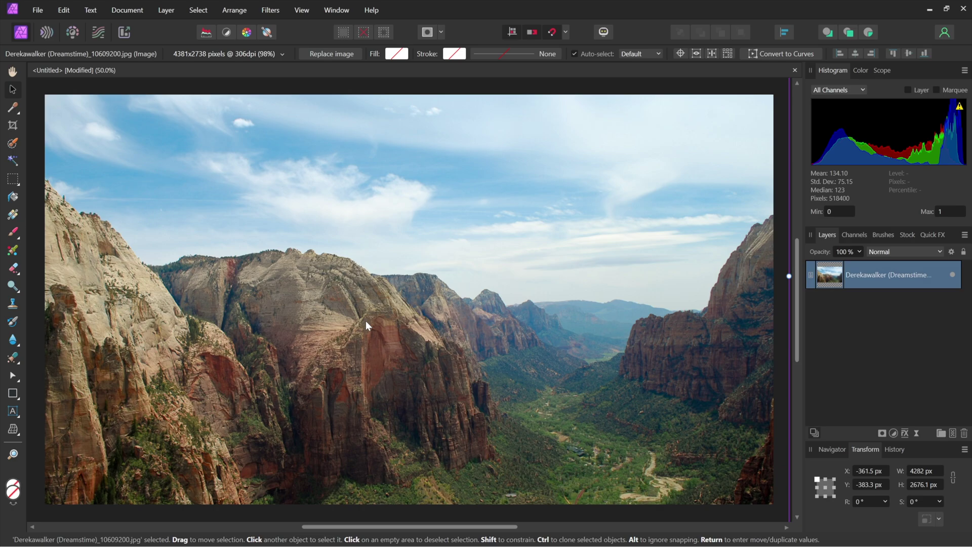
{"action": "key", "text": "ctrl+minus"}
{"action": "key", "text": "ctrl+plus"}
Step: Scale the canyon photo to 70% and move it against the page's left edge
{"action": "left_click", "coordinate": [249, 55]}
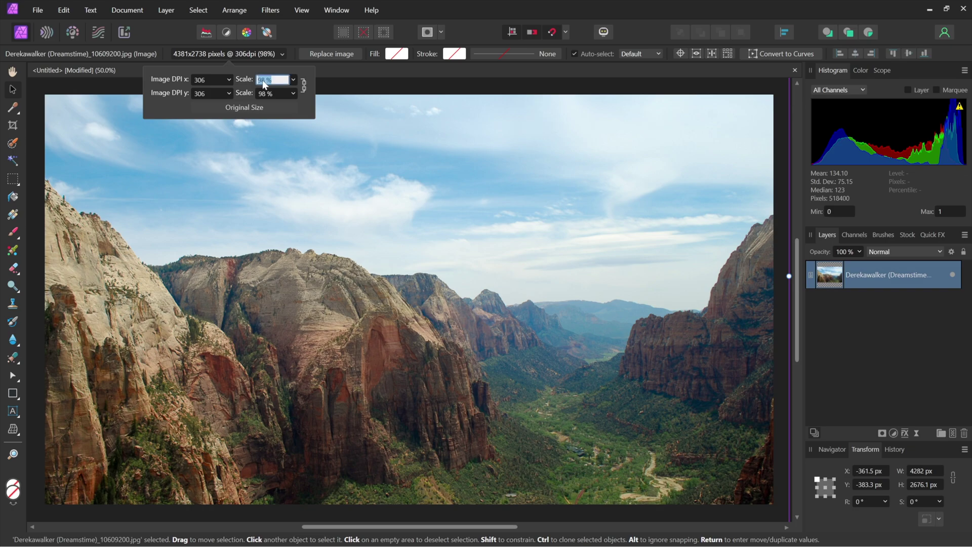
{"action": "type", "text": "70"}
{"action": "key", "text": "Tab"}
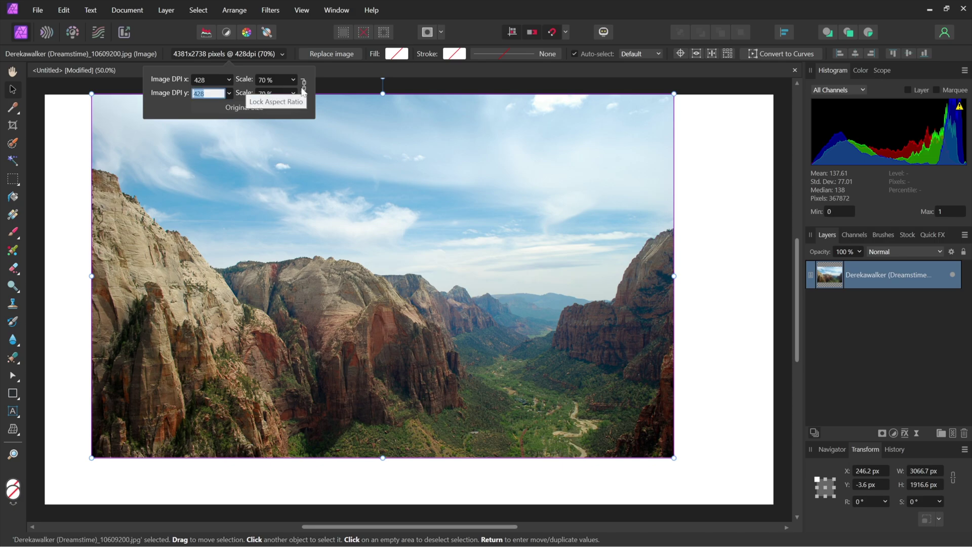
{"action": "left_click_drag", "start_coordinate": [318, 253], "coordinate": [272, 300]}
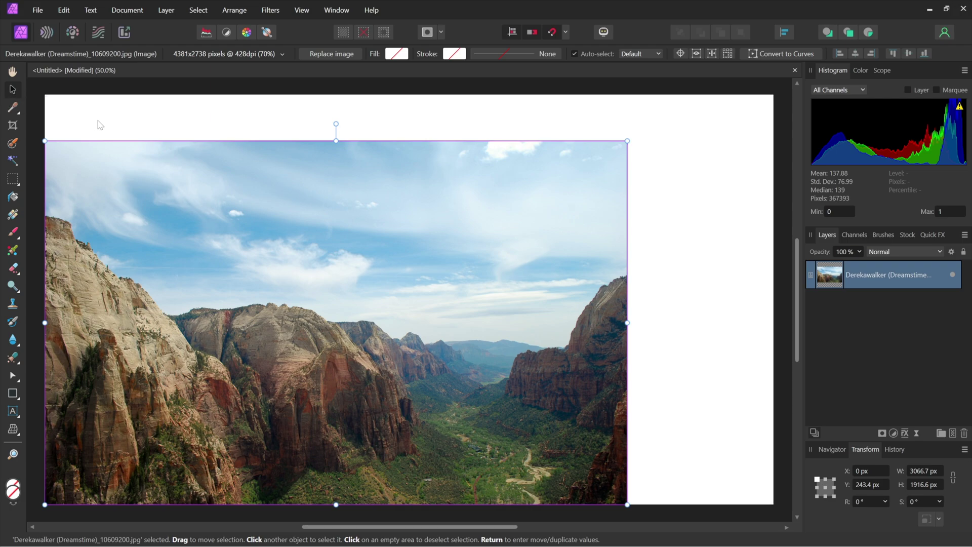
Step: Nudge the photo to X 60 px, Y 183.4 px for an even white margin
{"action": "key", "text": "shift+Up"}
{"action": "key", "text": "shift+Up"}
{"action": "key", "text": "shift+Up"}
{"action": "key", "text": "shift+Up"}
{"action": "key", "text": "shift+Up"}
{"action": "key", "text": "shift+Up"}
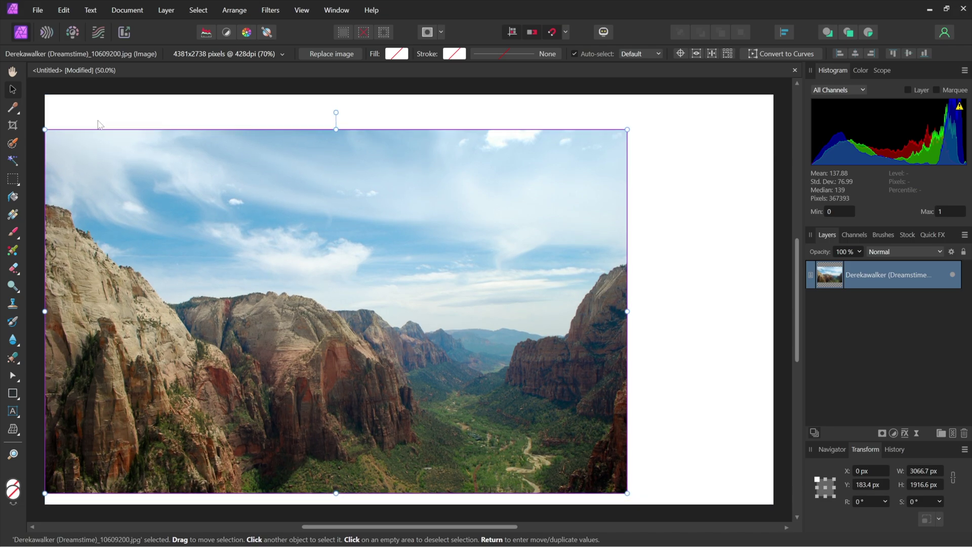
{"action": "key", "text": "shift+Right"}
{"action": "key", "text": "shift+Right"}
{"action": "key", "text": "shift+Right"}
{"action": "key", "text": "shift+Right"}
{"action": "key", "text": "shift+Right"}
{"action": "key", "text": "shift+Right"}
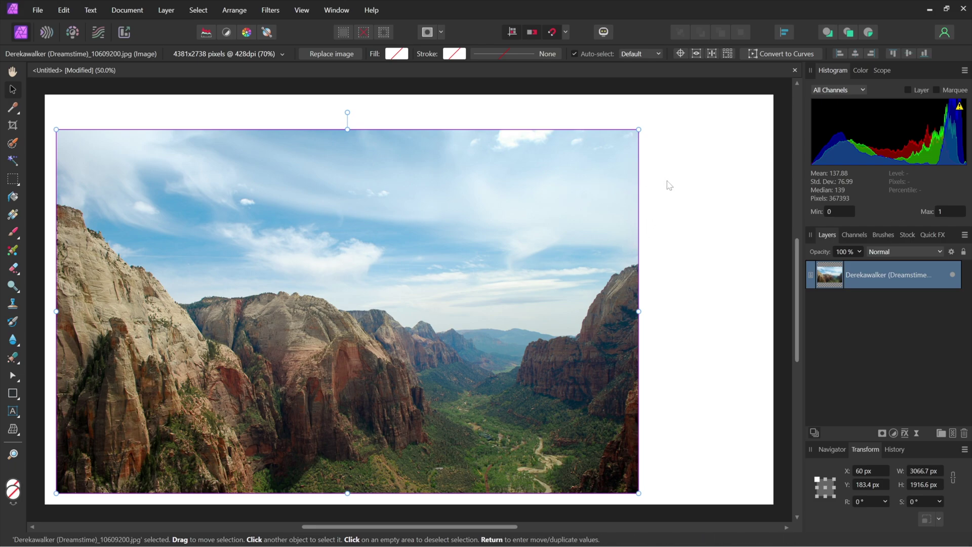
Step: Give the canyon photo a 3 pt black stroke, then deselect it
{"action": "left_click", "coordinate": [453, 55]}
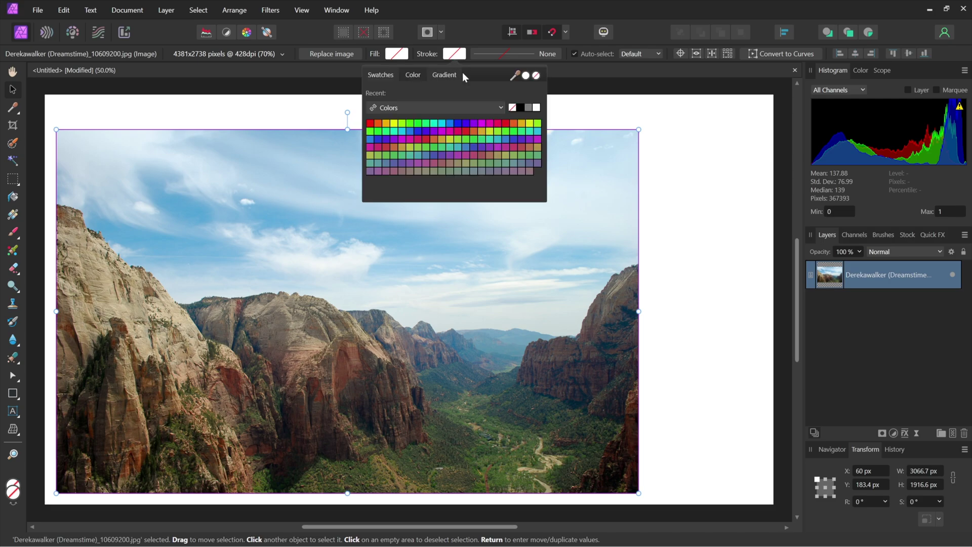
{"action": "left_click", "coordinate": [520, 107]}
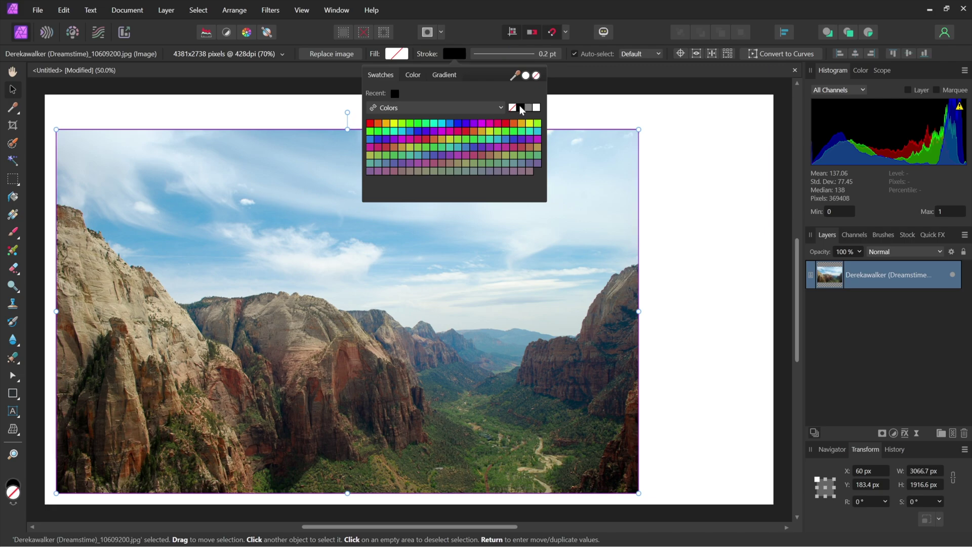
{"action": "key", "text": "Escape"}
{"action": "left_click", "coordinate": [519, 54]}
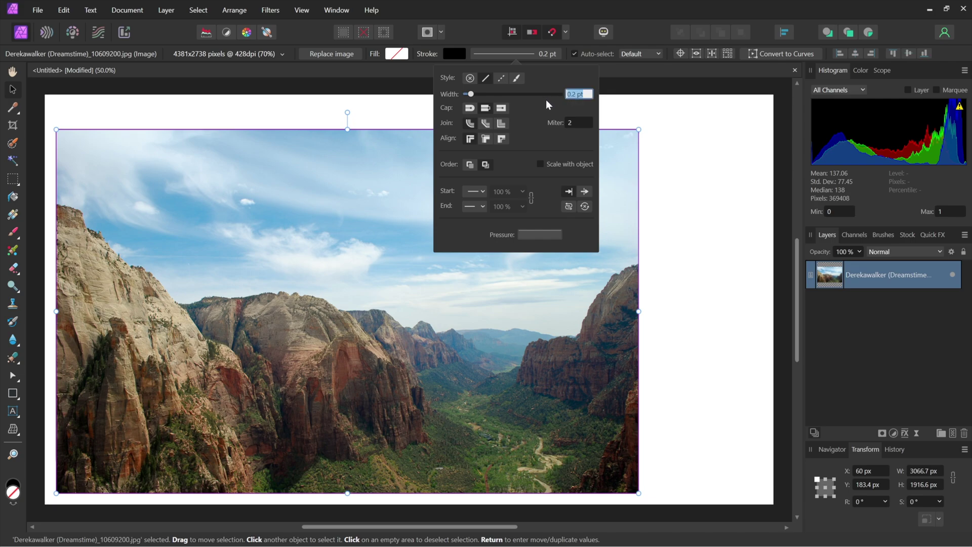
{"action": "type", "text": "3"}
{"action": "key", "text": "Return"}
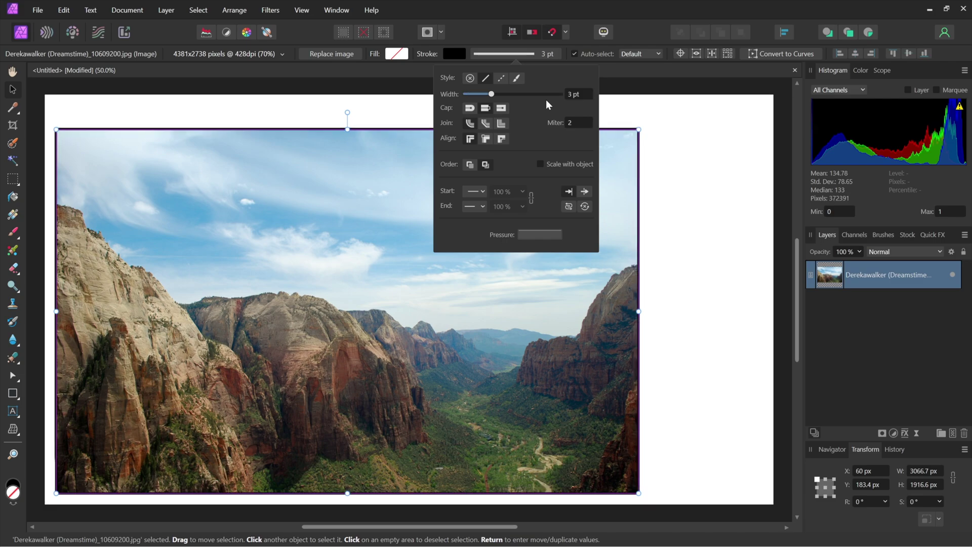
{"action": "left_click", "coordinate": [618, 112]}
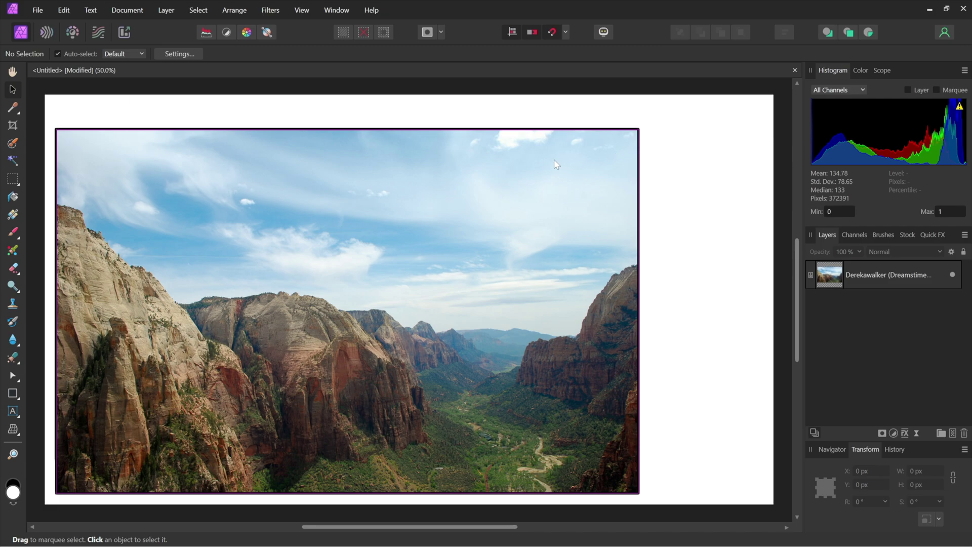
Step: Zoom in closely on the photo's top-right corner to inspect its black outline
{"action": "key", "text": "z"}
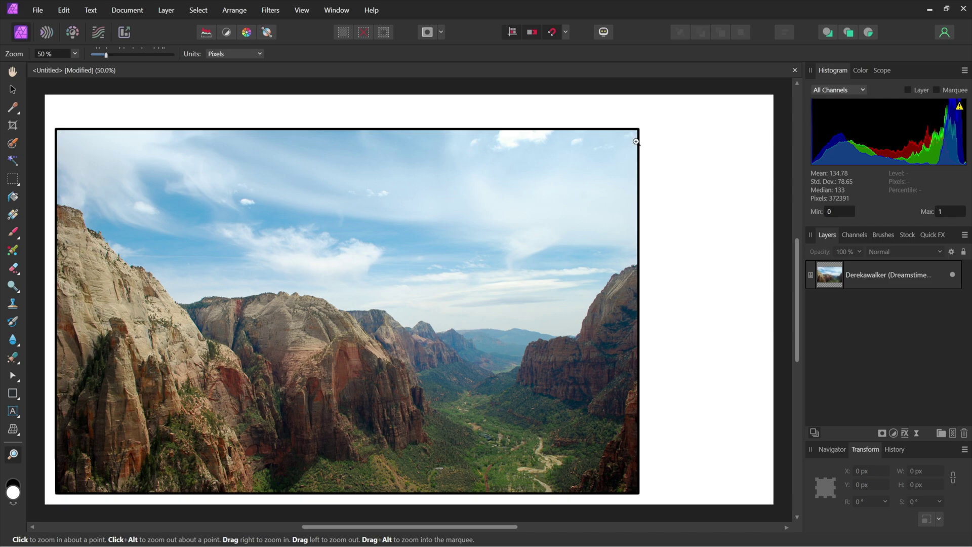
{"action": "left_click_drag", "start_coordinate": [637, 140], "coordinate": [740, 177]}
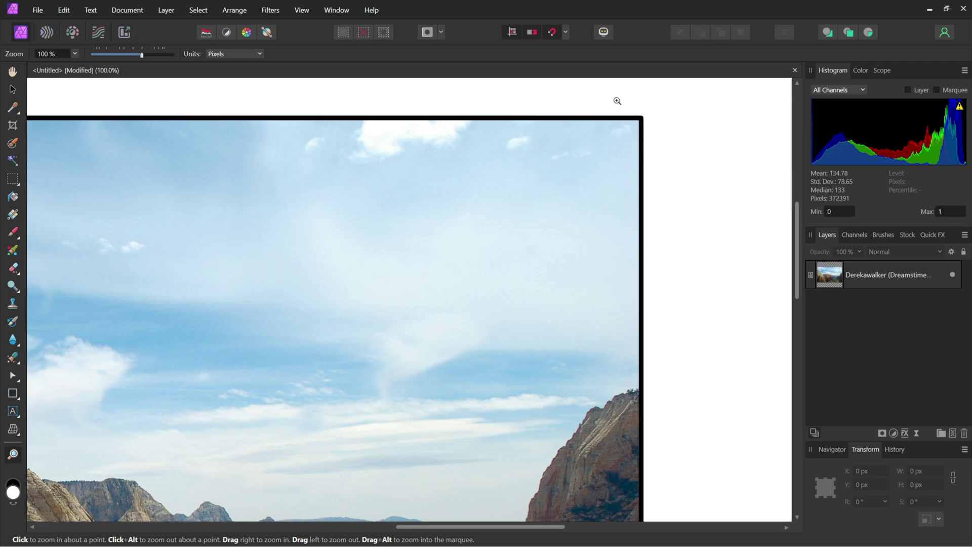
{"action": "key", "text": "v"}
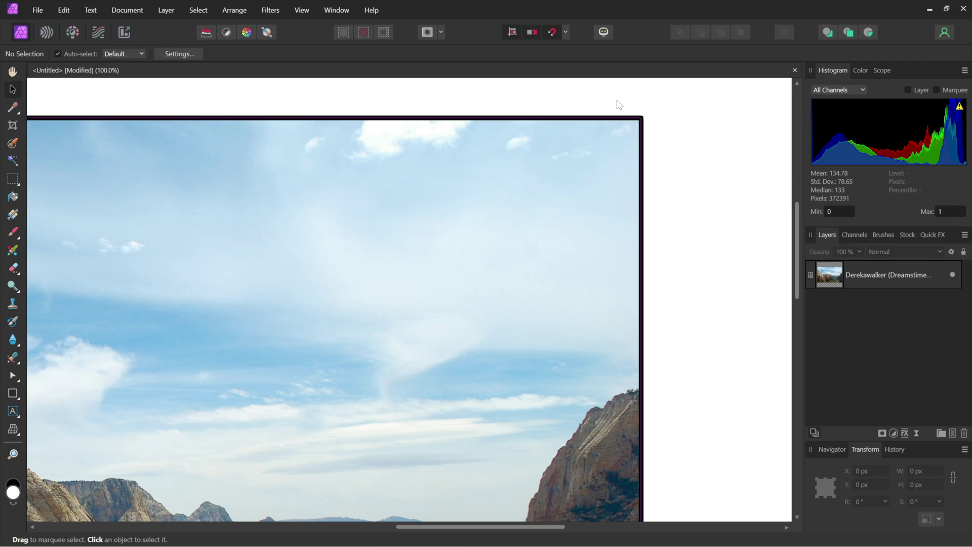
{"action": "key", "text": "z"}
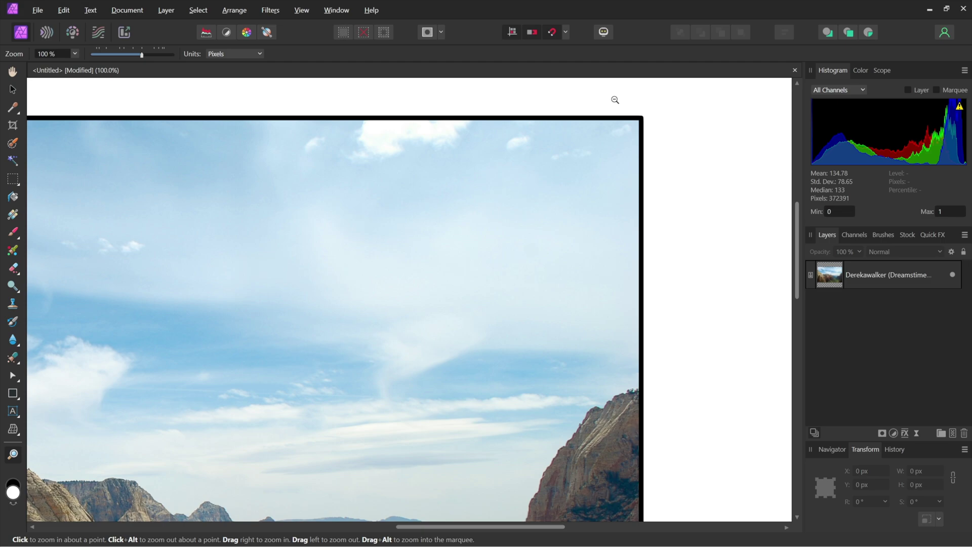
{"action": "left_click_drag", "start_coordinate": [617, 107], "coordinate": [657, 148]}
{"action": "key", "text": "v"}
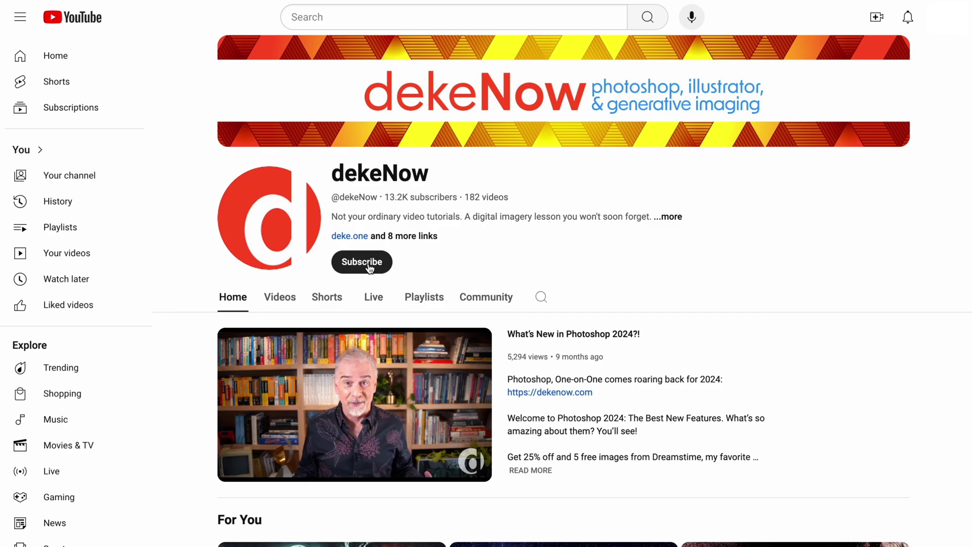
Step: Subscribe to the tutorial channel with all notifications, then reselect the canyon photo layer
{"action": "left_click", "coordinate": [369, 264]}
{"action": "left_click", "coordinate": [370, 263]}
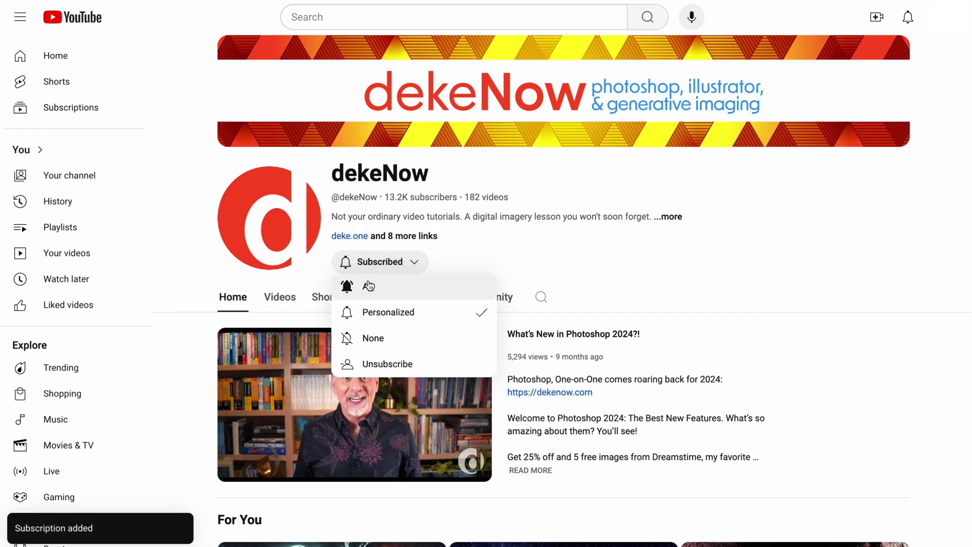
{"action": "left_click", "coordinate": [370, 286]}
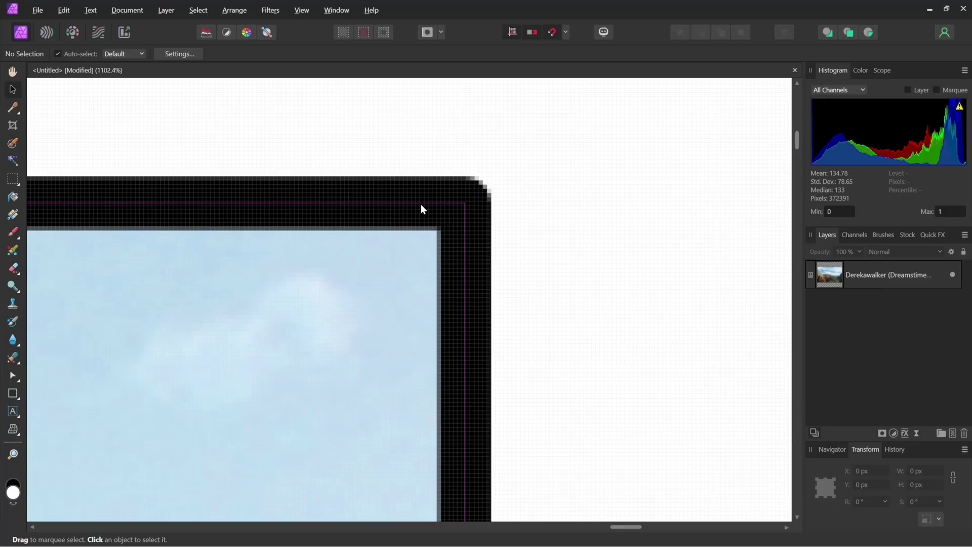
{"action": "left_click", "coordinate": [420, 203]}
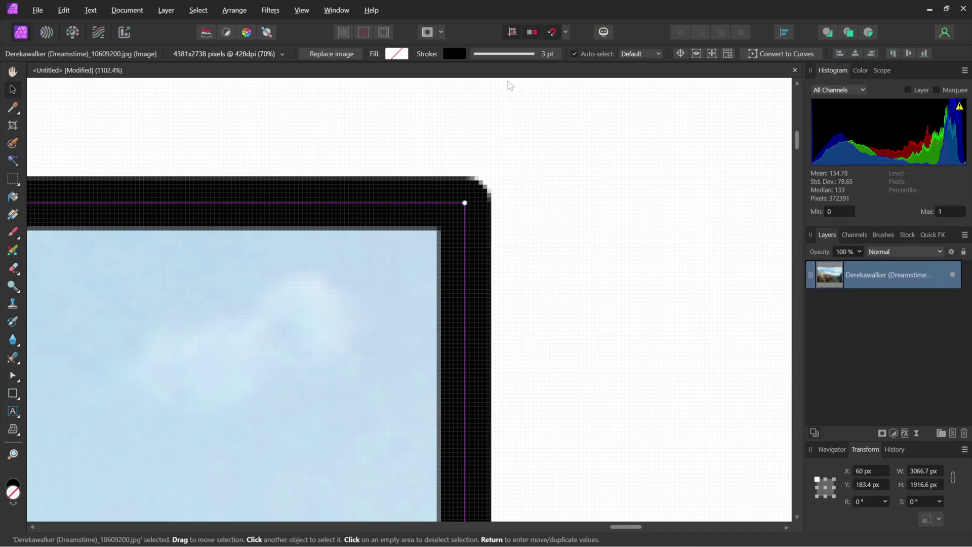
{"action": "left_click", "coordinate": [508, 53]}
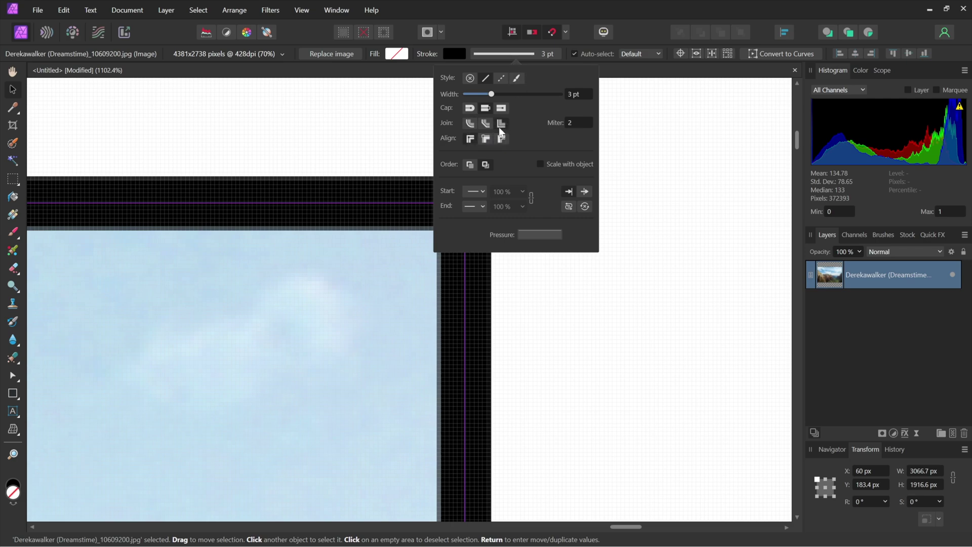
{"action": "left_click", "coordinate": [373, 143]}
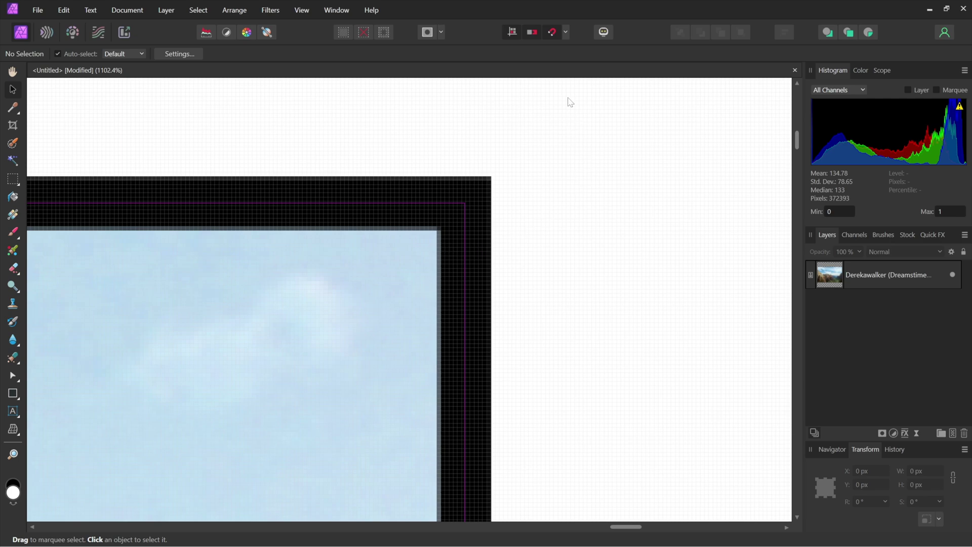
{"action": "left_click", "coordinate": [465, 216]}
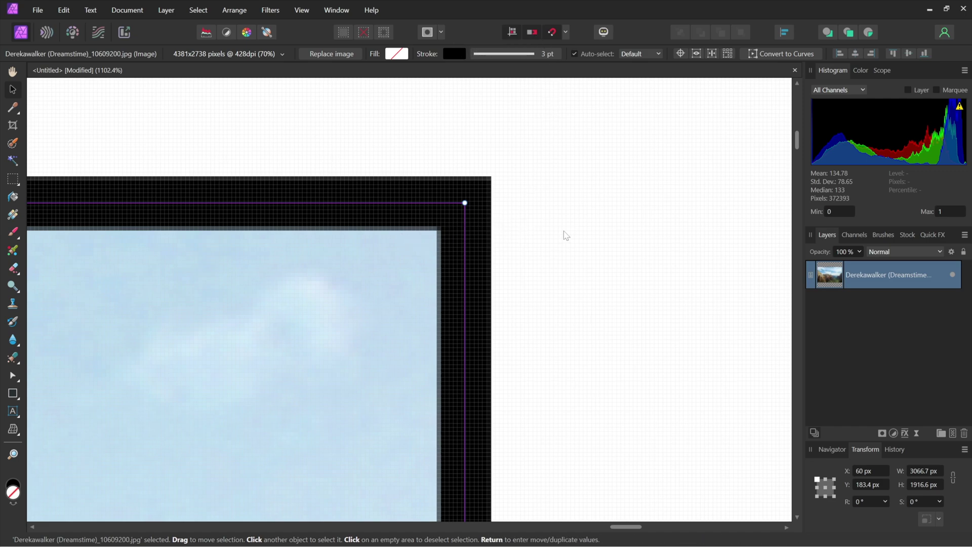
Step: Zoom out to fit the whole page, then set the view to 50%
{"action": "key", "text": "ctrl+minus"}
{"action": "key", "text": "ctrl+0"}
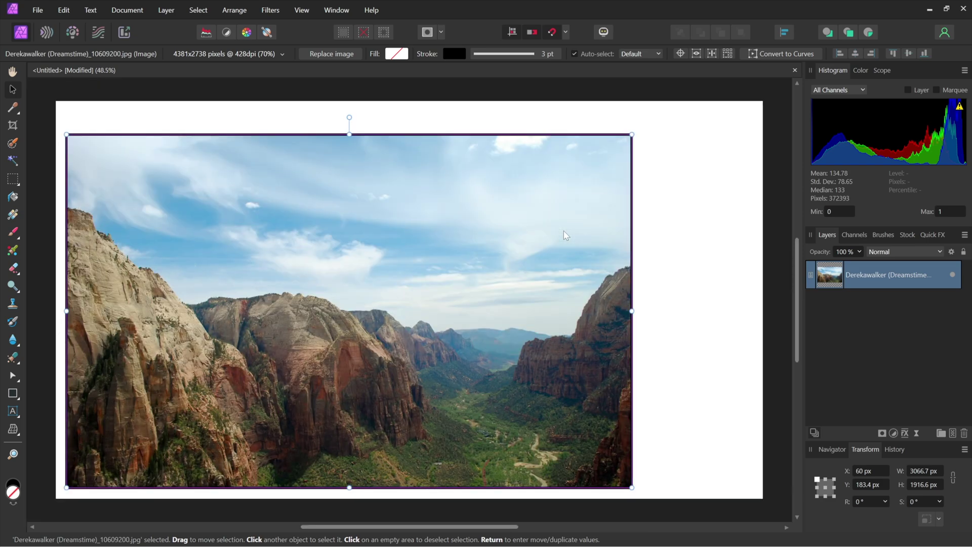
{"action": "key", "text": "ctrl+plus"}
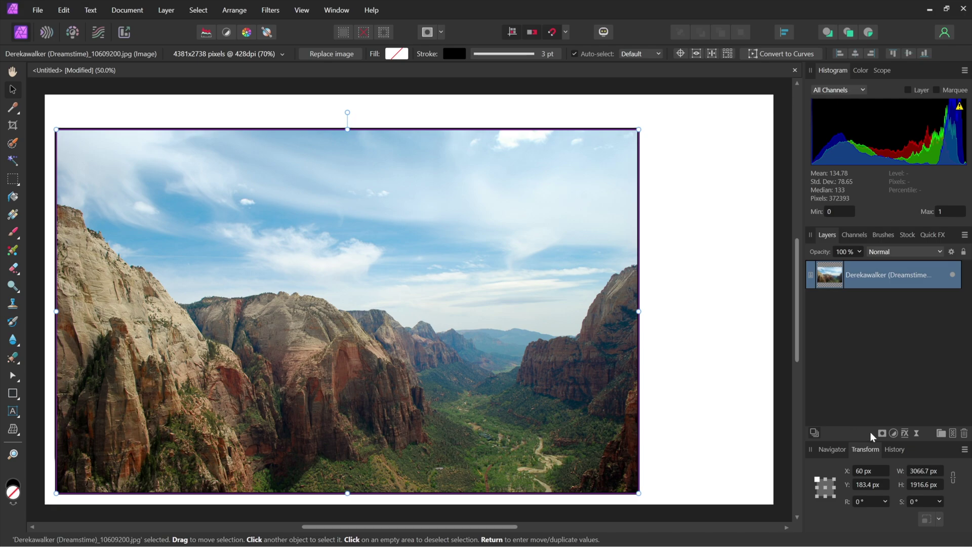
Step: Add an Outer Shadow to the canyon photo with 80 px radius and 50 px offset
{"action": "left_click", "coordinate": [906, 435]}
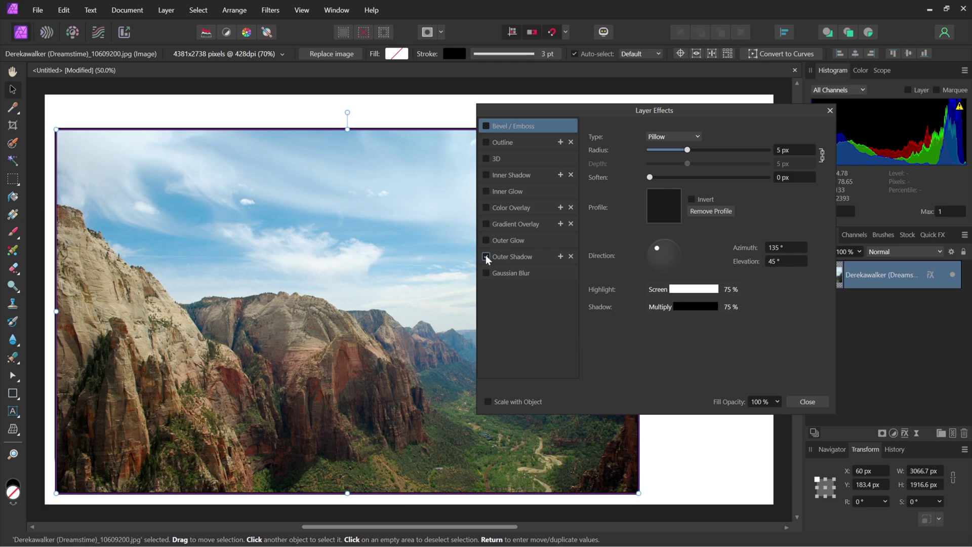
{"action": "left_click", "coordinate": [540, 256]}
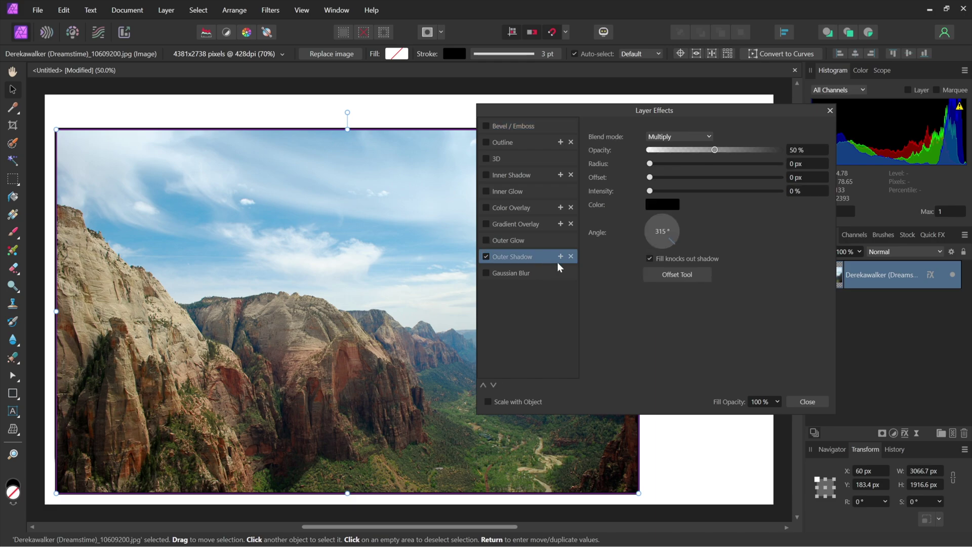
{"action": "left_click_drag", "start_coordinate": [715, 150], "coordinate": [805, 149]}
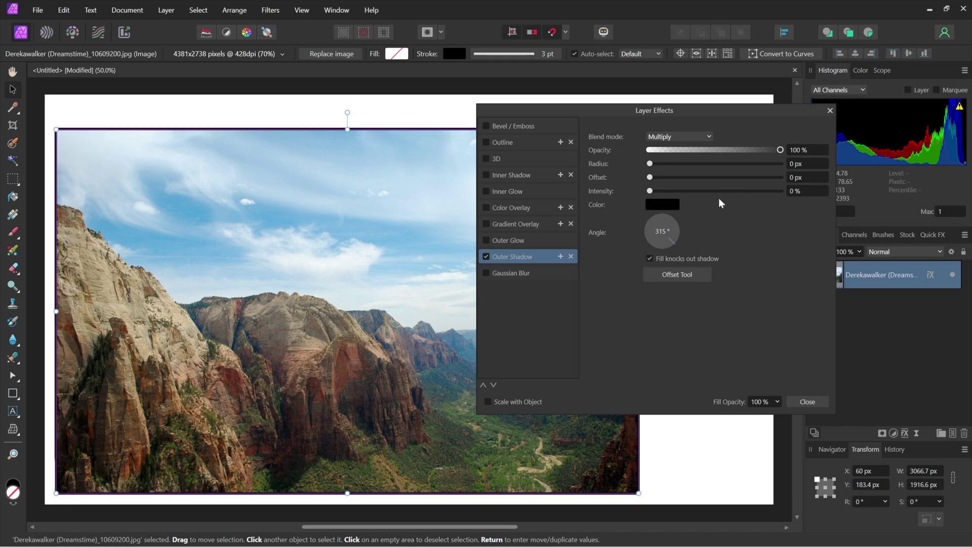
{"action": "left_click", "coordinate": [685, 278]}
{"action": "mouse_move", "coordinate": [593, 443]}
{"action": "left_mouse_down"}
{"action": "mouse_move", "coordinate": [633, 448]}
{"action": "mouse_move", "coordinate": [600, 446]}
{"action": "mouse_move", "coordinate": [621, 449]}
{"action": "mouse_move", "coordinate": [611, 448]}
{"action": "left_mouse_up"}
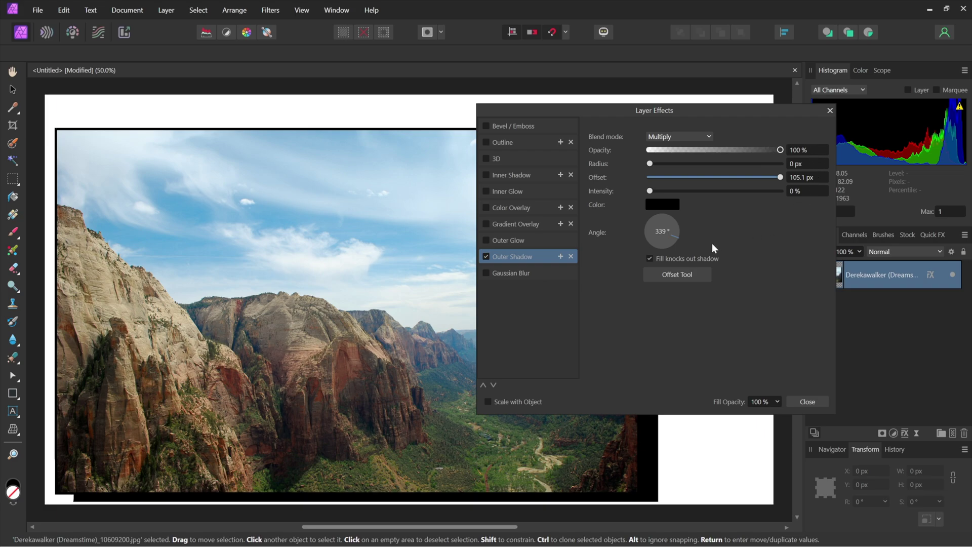
{"action": "left_click", "coordinate": [811, 163]}
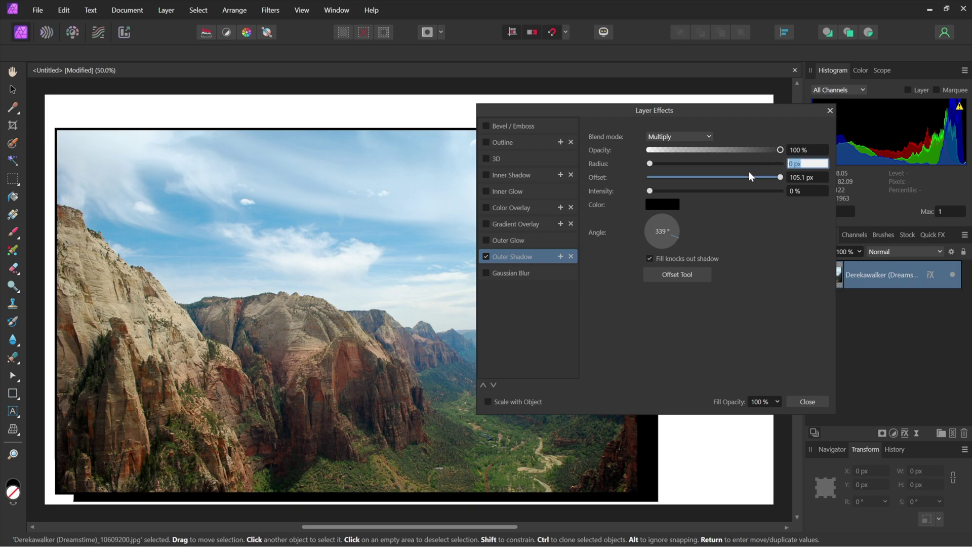
{"action": "type", "text": "80"}
{"action": "key", "text": "Tab"}
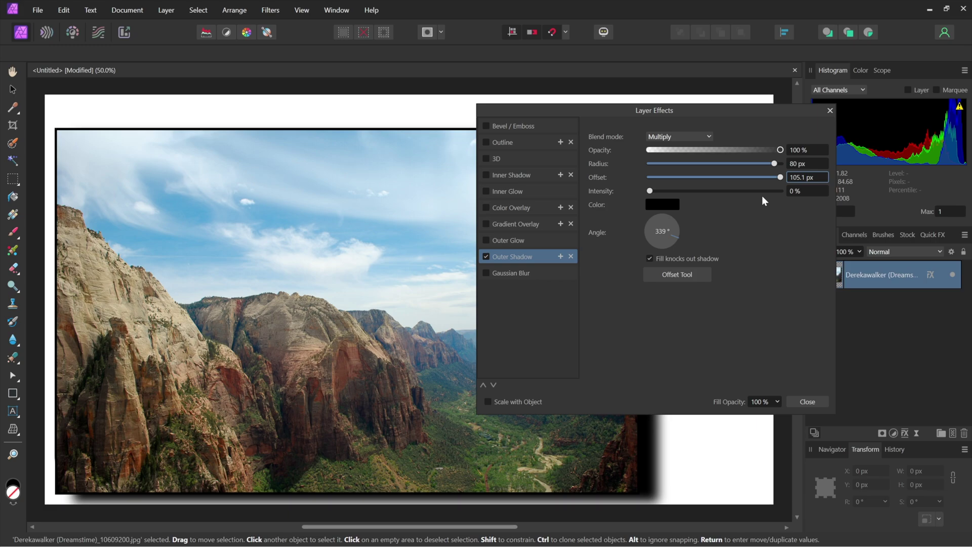
{"action": "type", "text": "50"}
{"action": "key", "text": "Tab"}
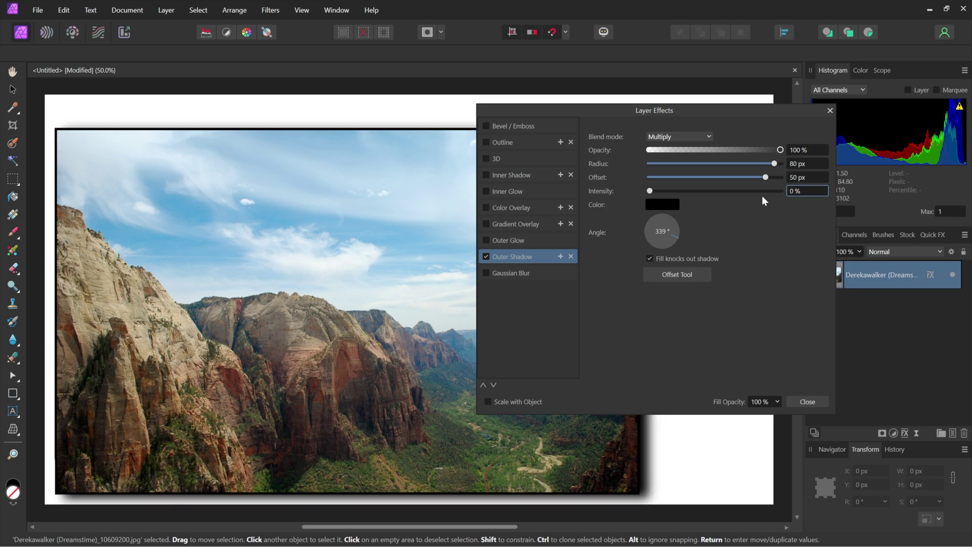
Step: Set the shadow angle to 325° and opacity to 50%, then close Layer Effects
{"action": "left_click", "coordinate": [677, 242]}
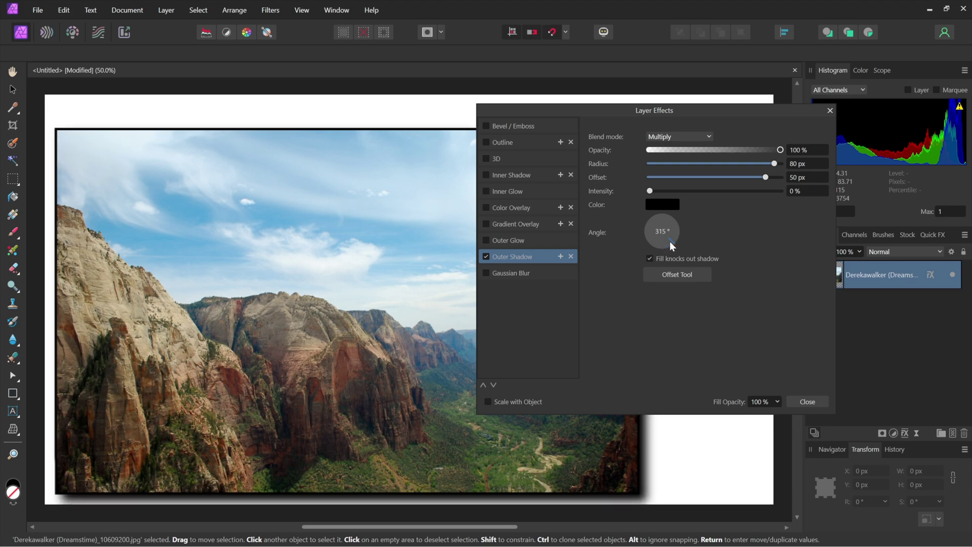
{"action": "left_click", "coordinate": [670, 242]}
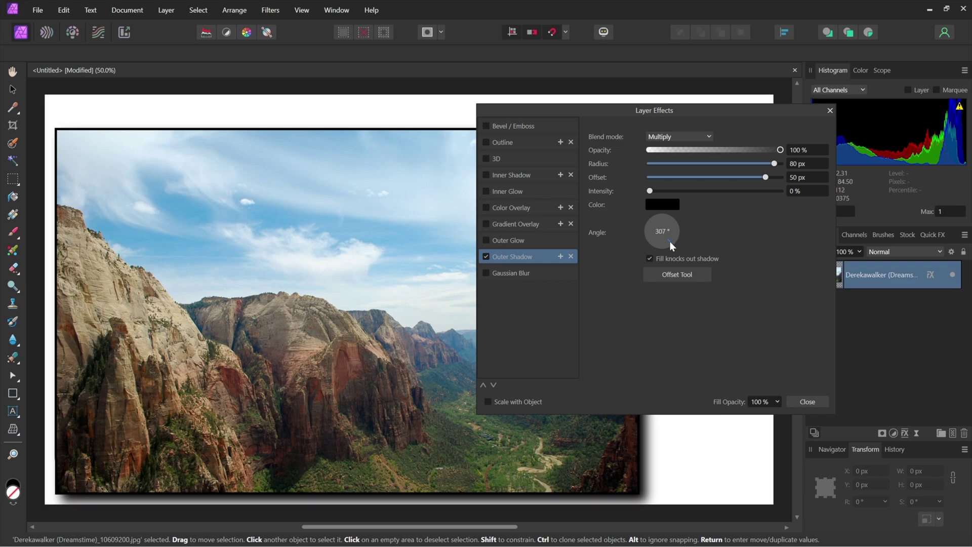
{"action": "left_click_drag", "start_coordinate": [671, 242], "coordinate": [672, 239]}
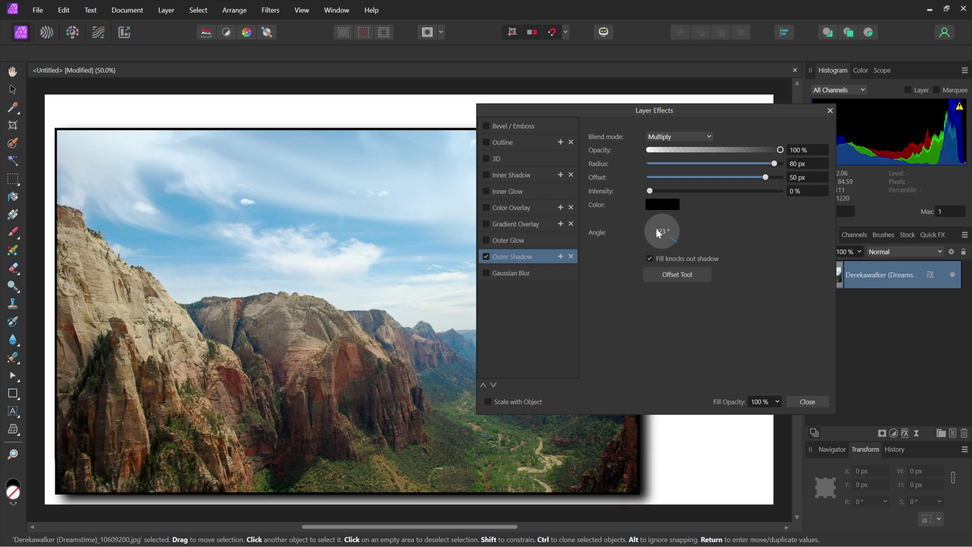
{"action": "double_click", "coordinate": [659, 232]}
{"action": "type", "text": "325"}
{"action": "key", "text": "Return"}
{"action": "left_click", "coordinate": [813, 151]}
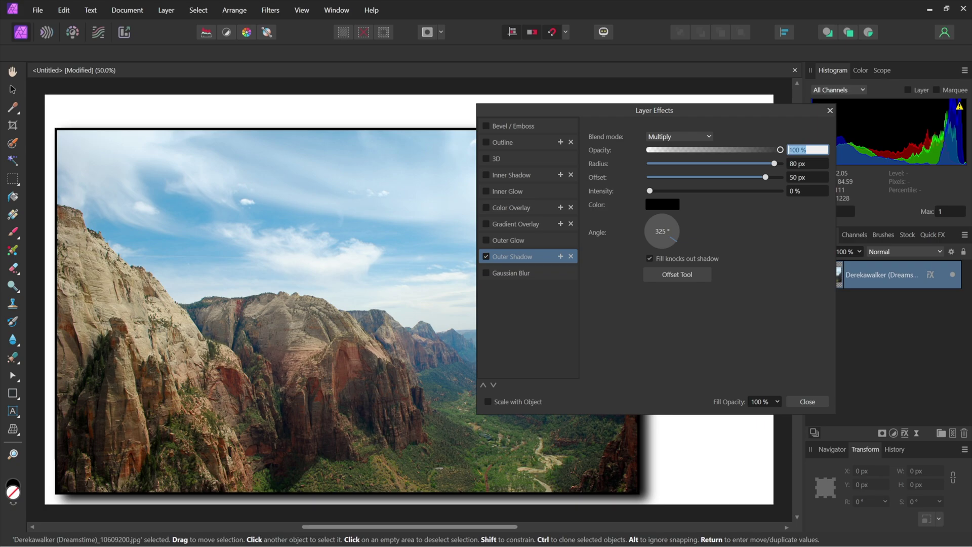
{"action": "type", "text": "50"}
{"action": "key", "text": "Return"}
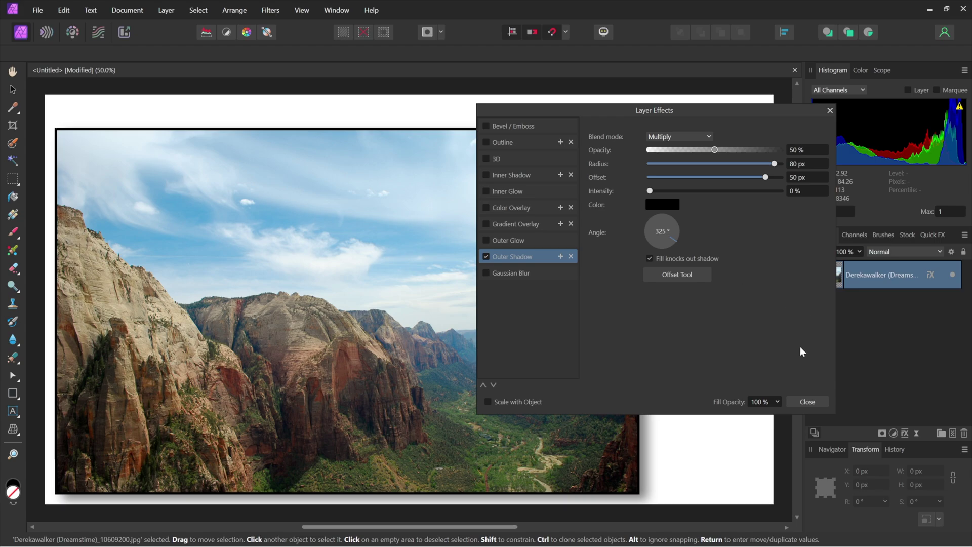
{"action": "left_click", "coordinate": [807, 402]}
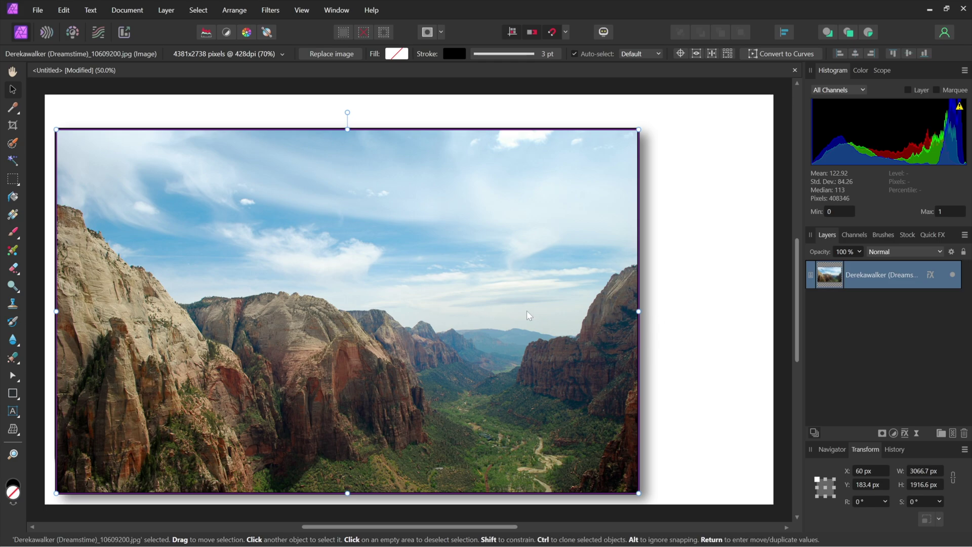
Step: Add a Brightness / Contrast adjustment above the canyon photo with 40% contrast and 10% brightness
{"action": "left_click", "coordinate": [894, 433]}
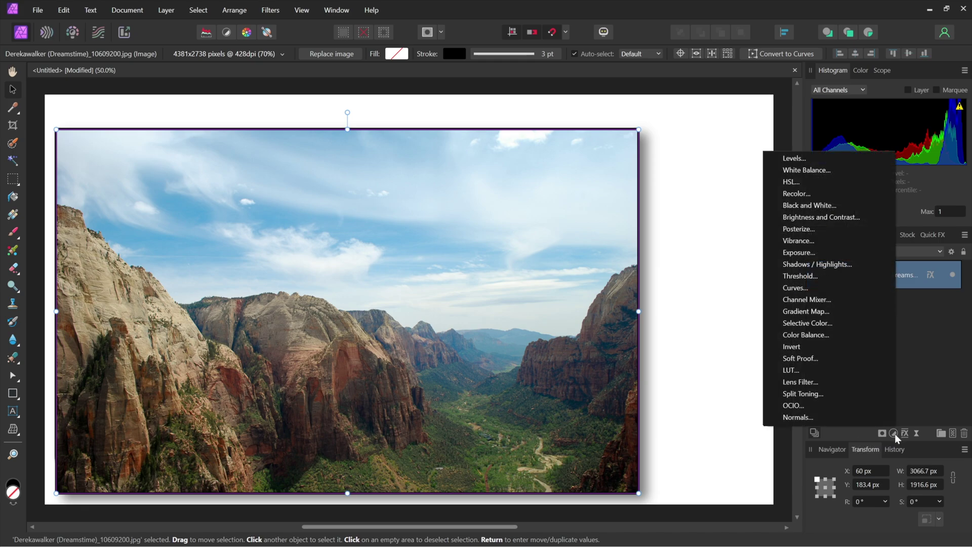
{"action": "left_click", "coordinate": [867, 217]}
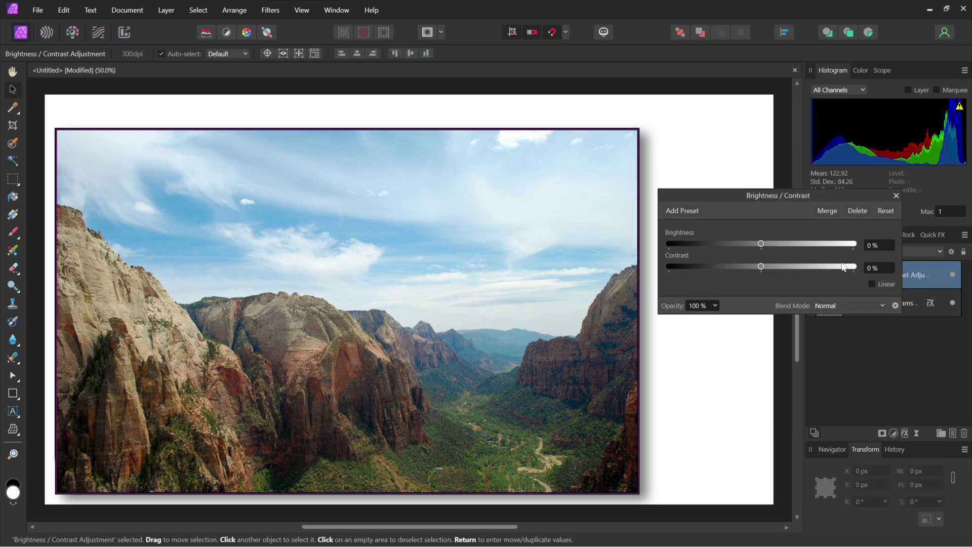
{"action": "left_click_drag", "start_coordinate": [761, 267], "coordinate": [793, 270]}
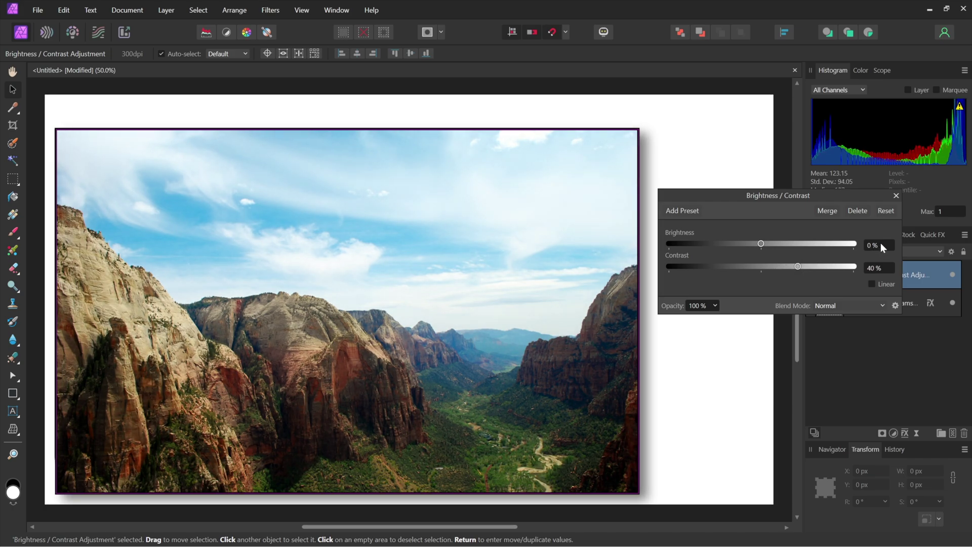
{"action": "key", "text": "Down"}
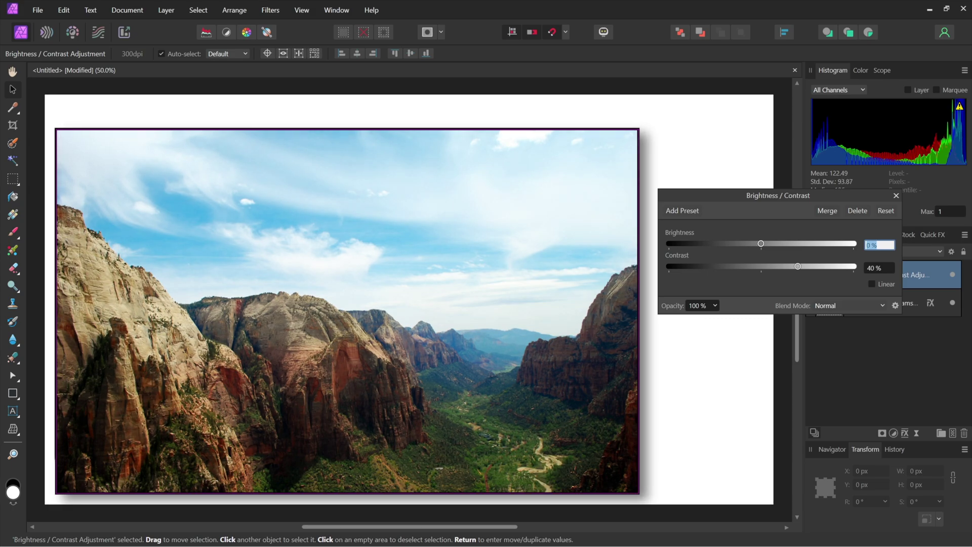
{"action": "key", "text": "Up"}
{"action": "key", "text": "shift+Up"}
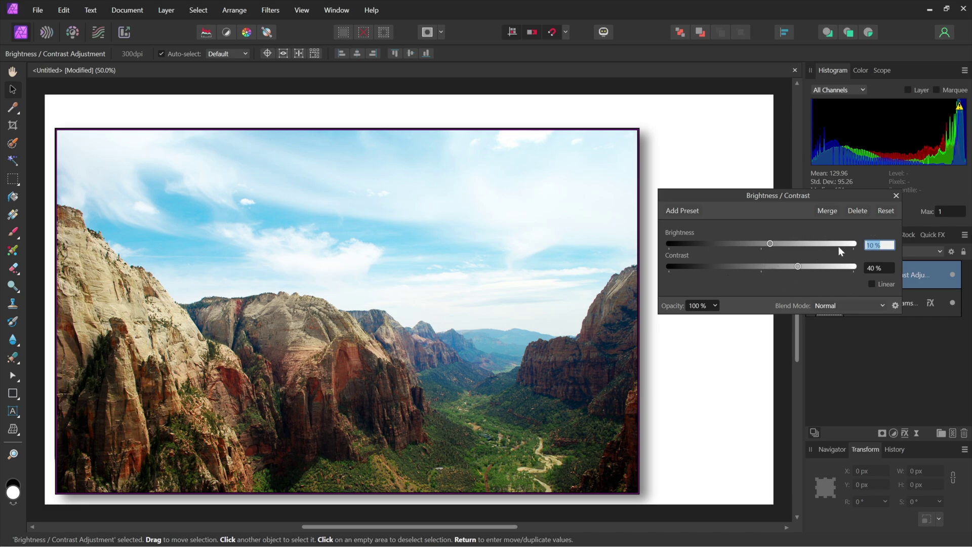
{"action": "left_click", "coordinate": [896, 195]}
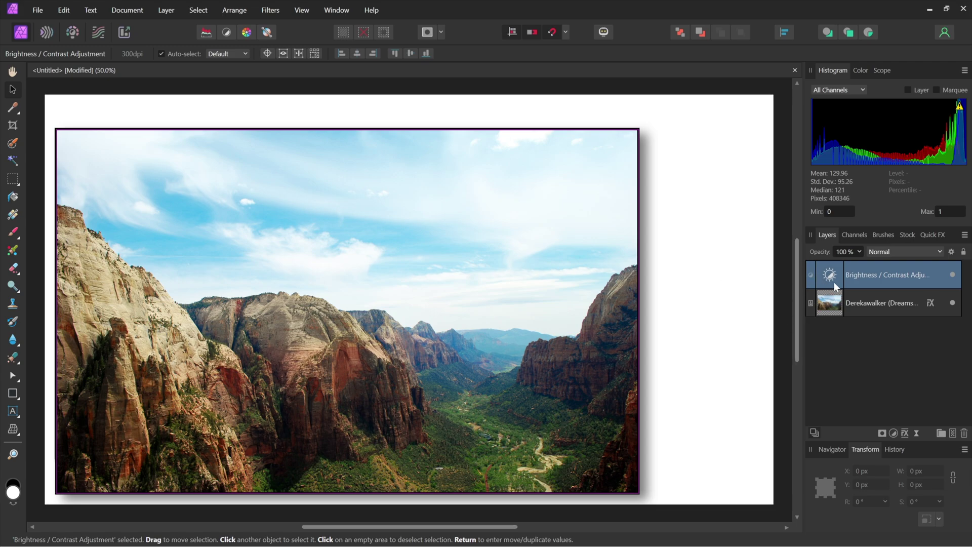
{"action": "left_click", "coordinate": [954, 276]}
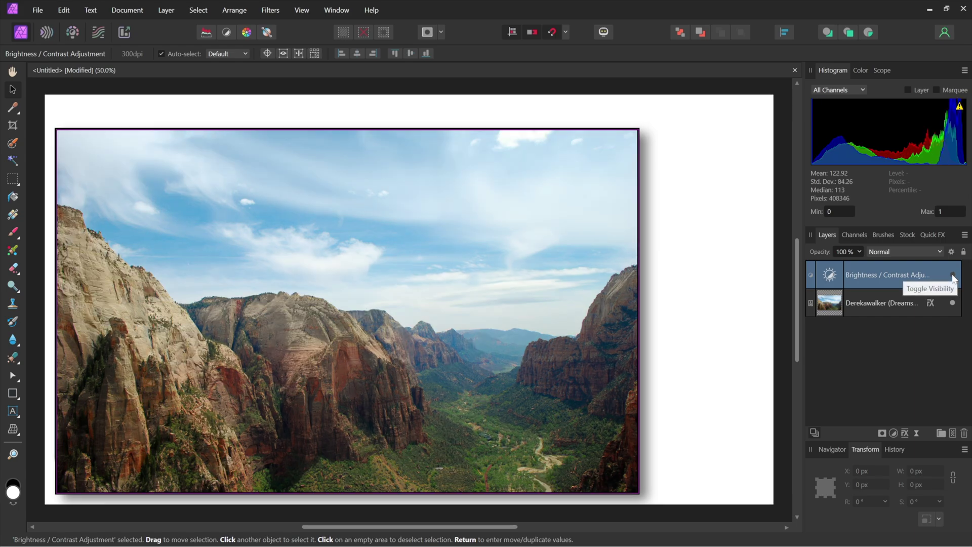
{"action": "left_click", "coordinate": [953, 276]}
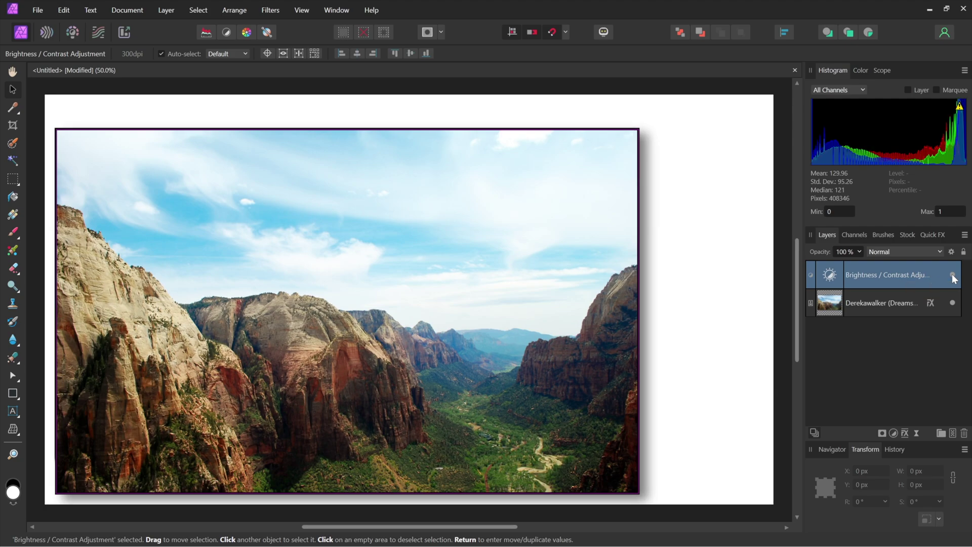
{"action": "left_click", "coordinate": [953, 277]}
{"action": "left_click", "coordinate": [953, 276]}
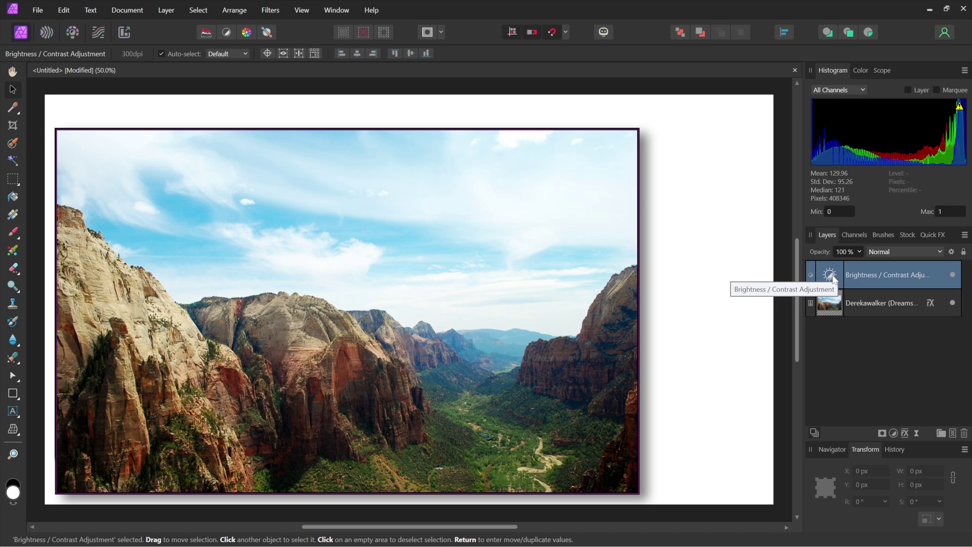
Step: Nest the adjustment inside the canyon photo layer and rename that photo layer 'Zion'
{"action": "left_click_drag", "start_coordinate": [833, 277], "coordinate": [832, 302]}
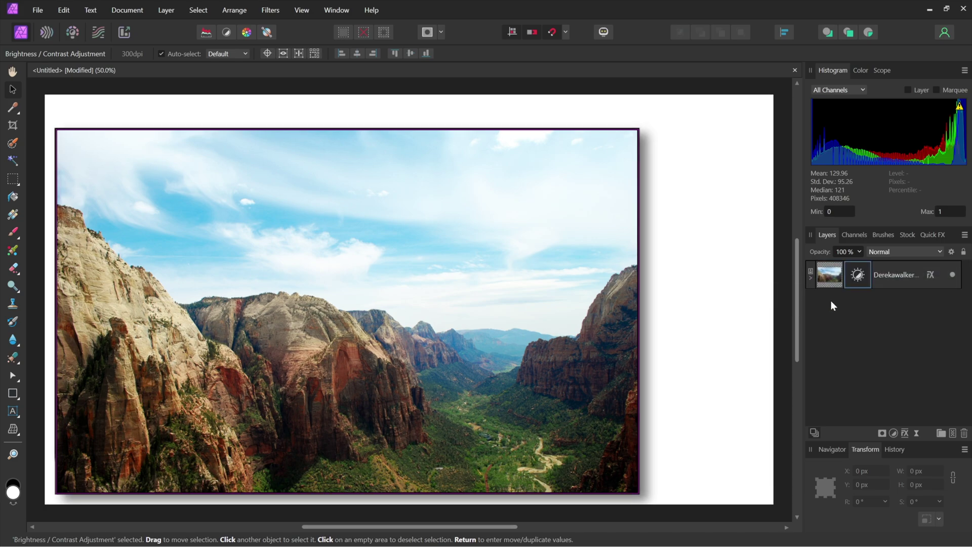
{"action": "left_click", "coordinate": [811, 277]}
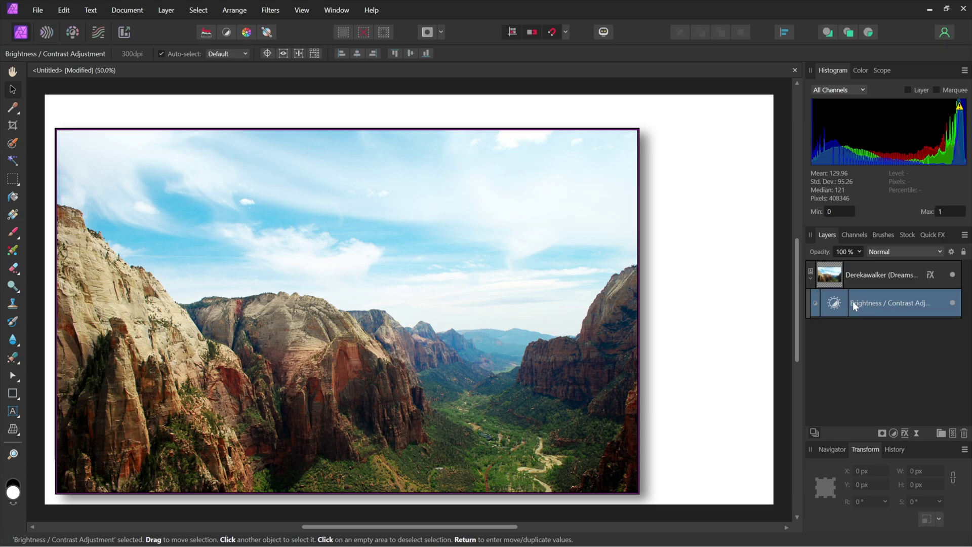
{"action": "double_click", "coordinate": [862, 273]}
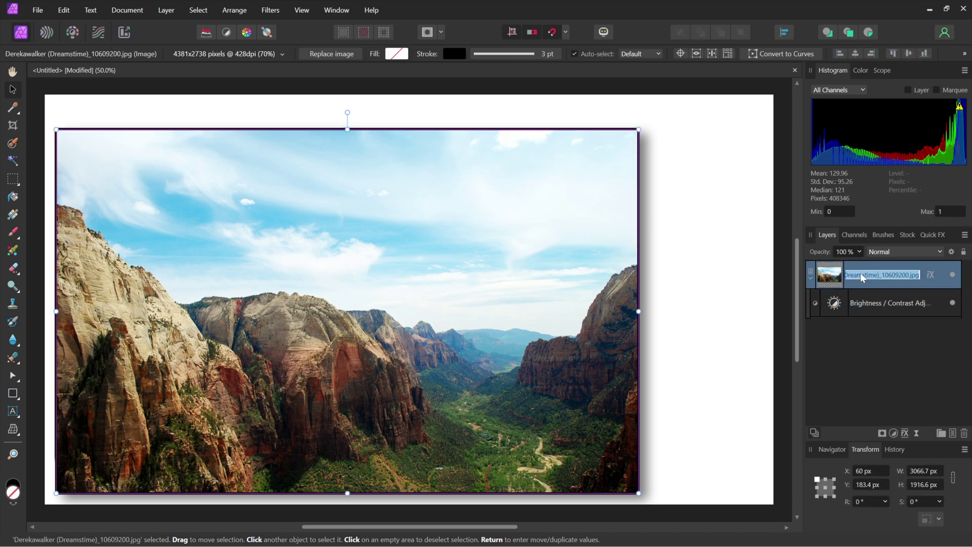
{"action": "type", "text": "Zion"}
{"action": "key", "text": "Return"}
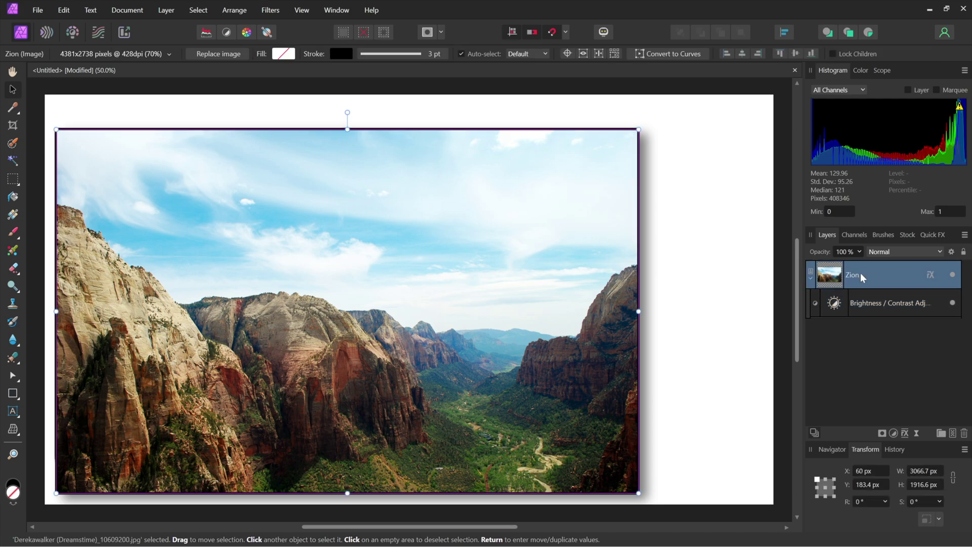
Step: Rename the brightness/contrast adjustment layer 'B/C'
{"action": "double_click", "coordinate": [857, 302]}
{"action": "type", "text": "B/C"}
{"action": "key", "text": "Return"}
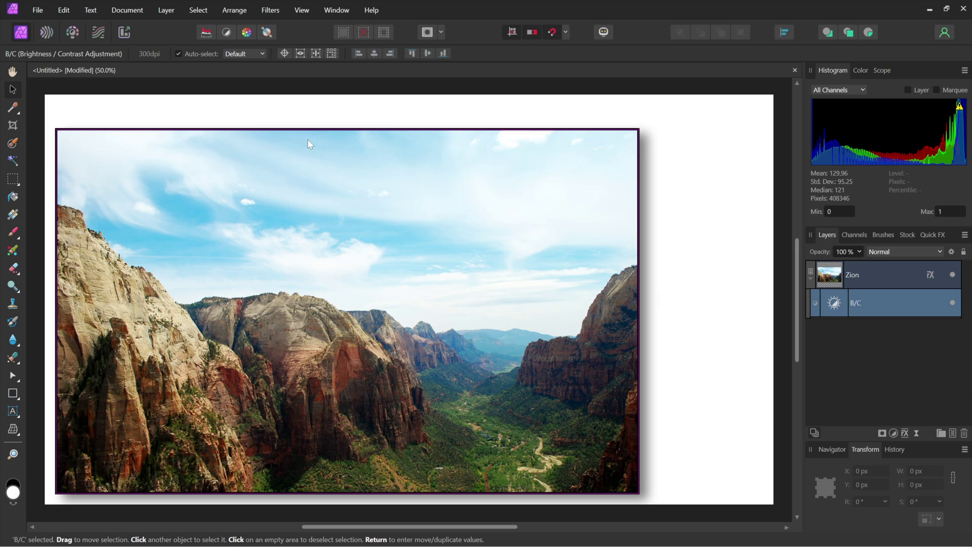
Step: Place the hot-air balloons JPG into the document at its default 6500 × 2593 px size
{"action": "left_click", "coordinate": [37, 13]}
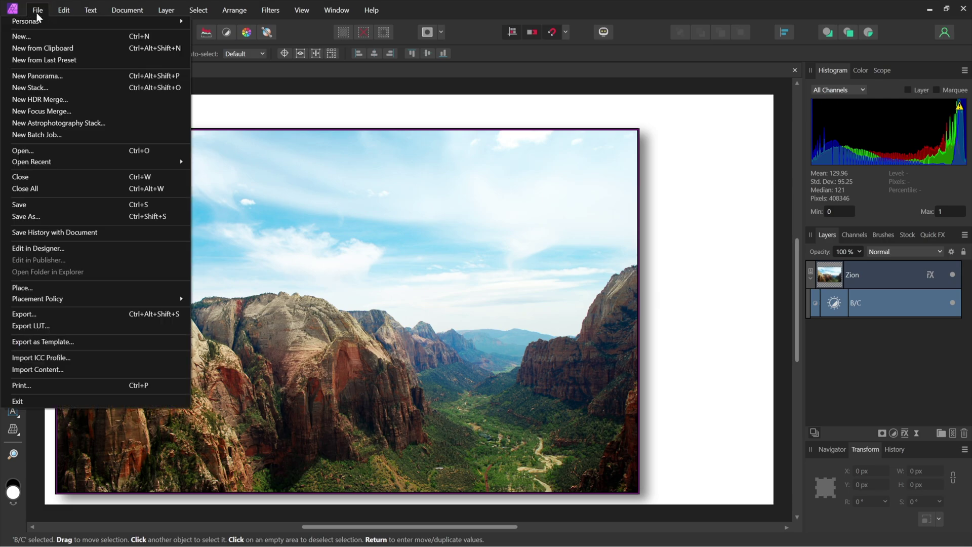
{"action": "left_click", "coordinate": [144, 287]}
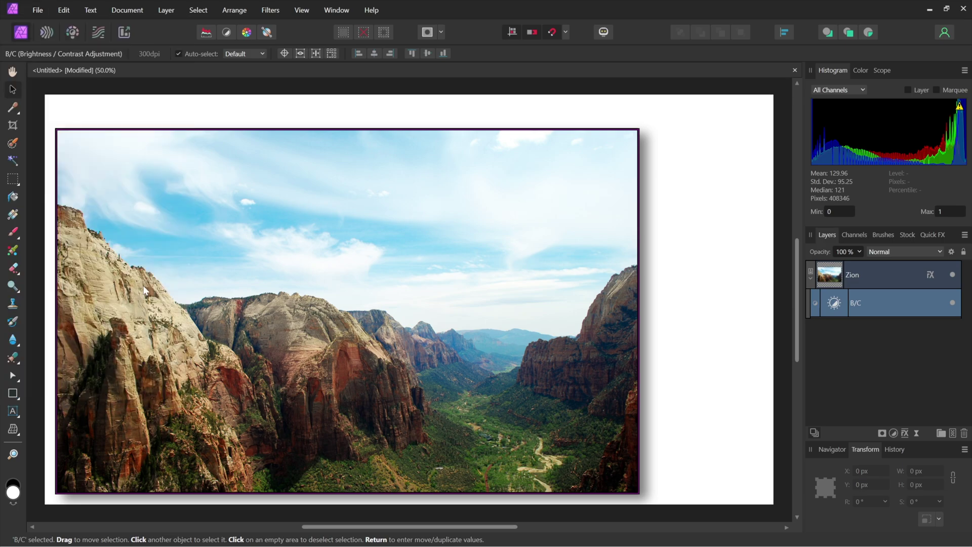
{"action": "left_click", "coordinate": [391, 225]}
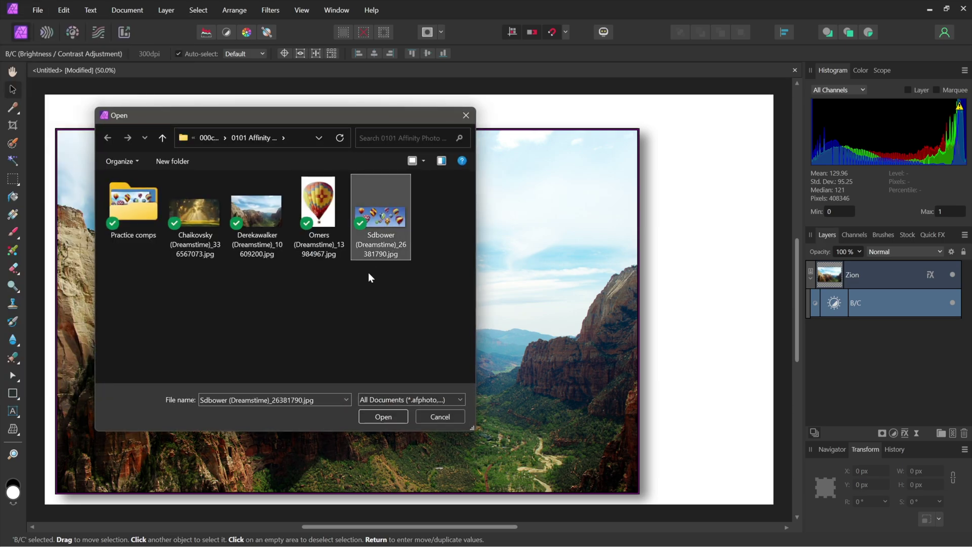
{"action": "left_click", "coordinate": [391, 418]}
{"action": "right_click", "coordinate": [302, 263]}
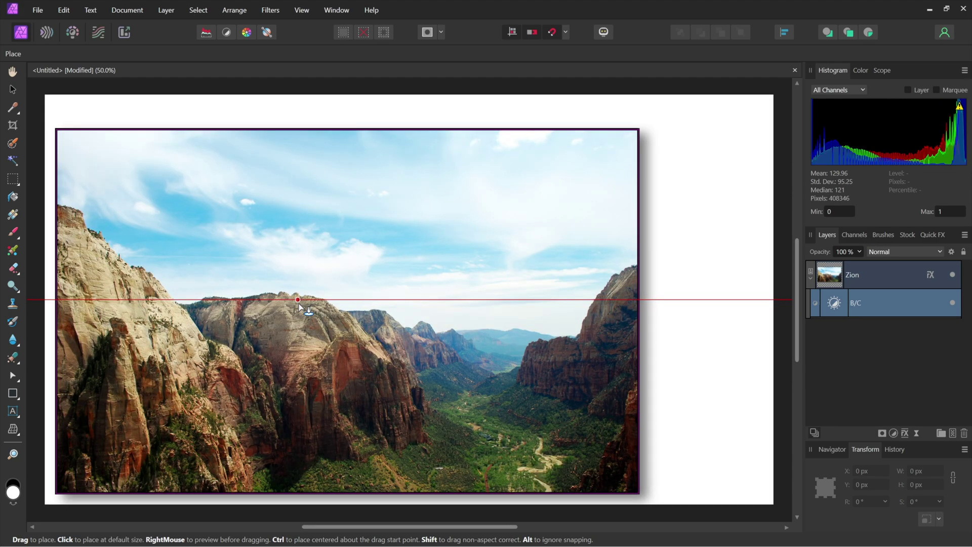
{"action": "left_click", "coordinate": [363, 269]}
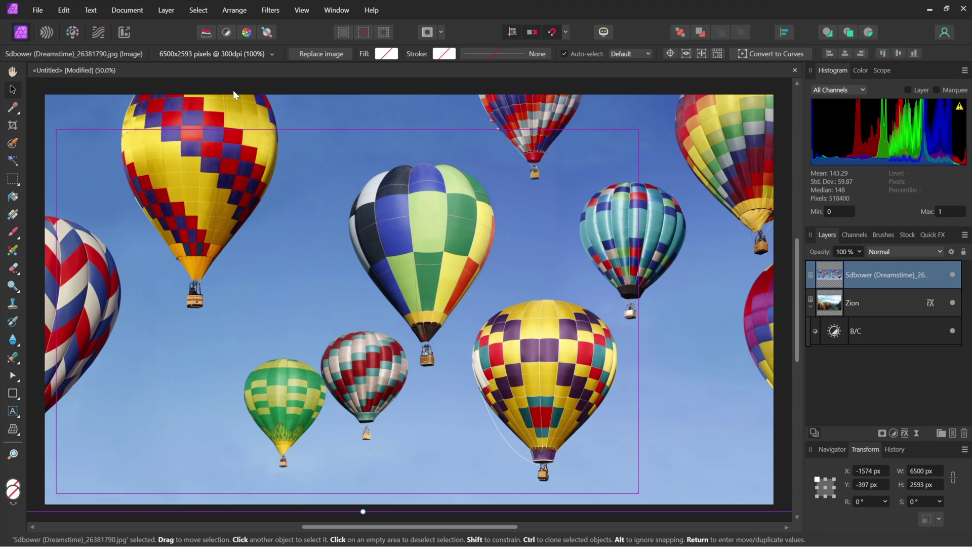
Step: Scale the balloons photo to 54% and move it to X 211, Y 283.4 over the canyon
{"action": "left_click", "coordinate": [250, 53]}
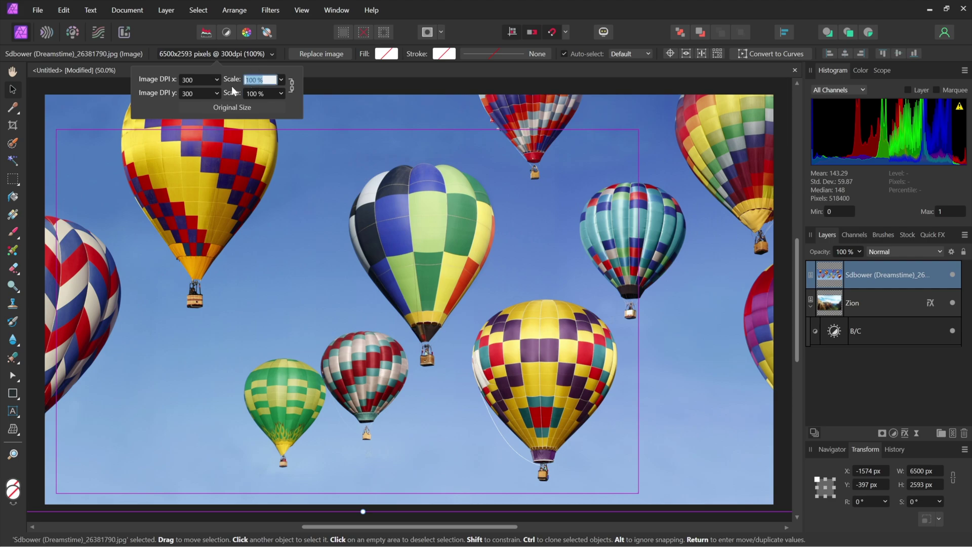
{"action": "key", "text": "Tab"}
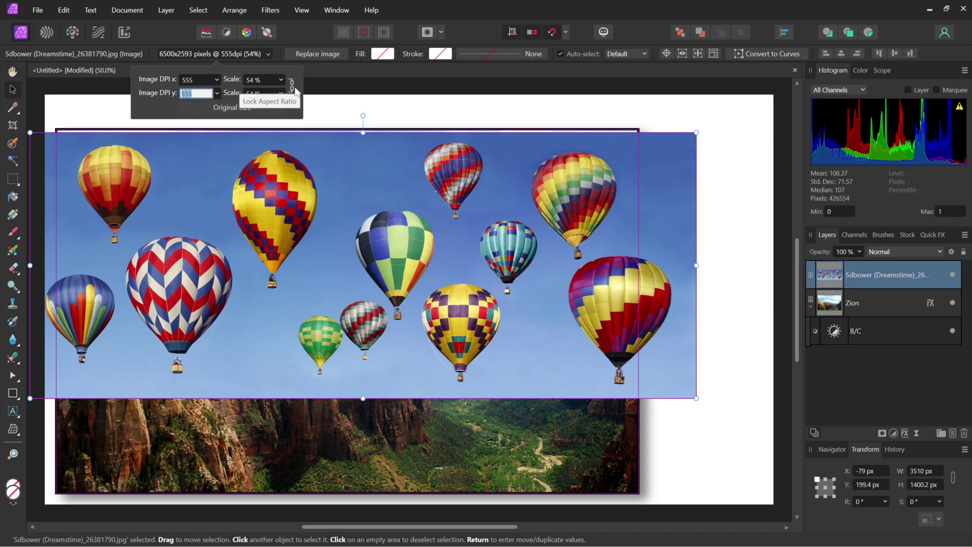
{"action": "left_click_drag", "start_coordinate": [172, 199], "coordinate": [228, 216]}
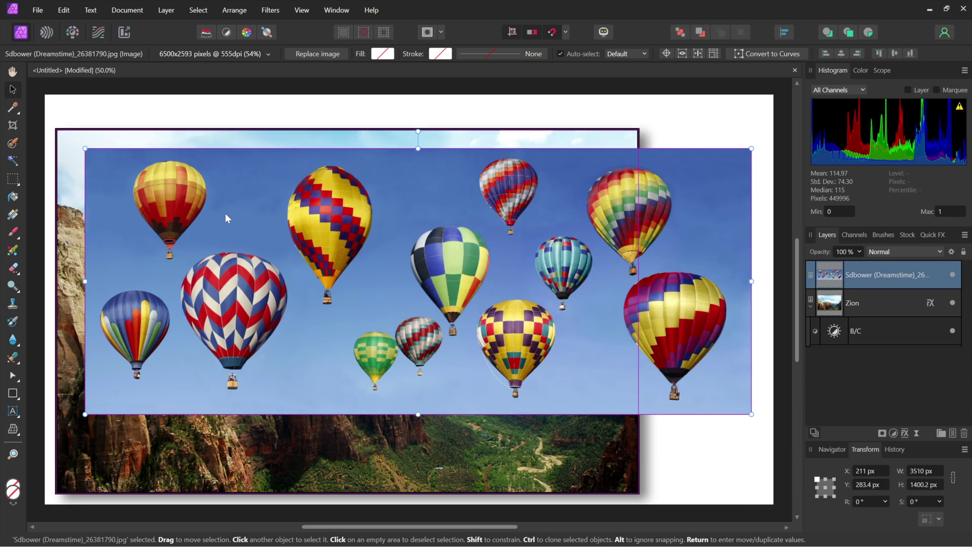
Step: Flood-select the balloon photo's blue sky, adding every pocket between balloons and ropes
{"action": "left_click", "coordinate": [13, 161]}
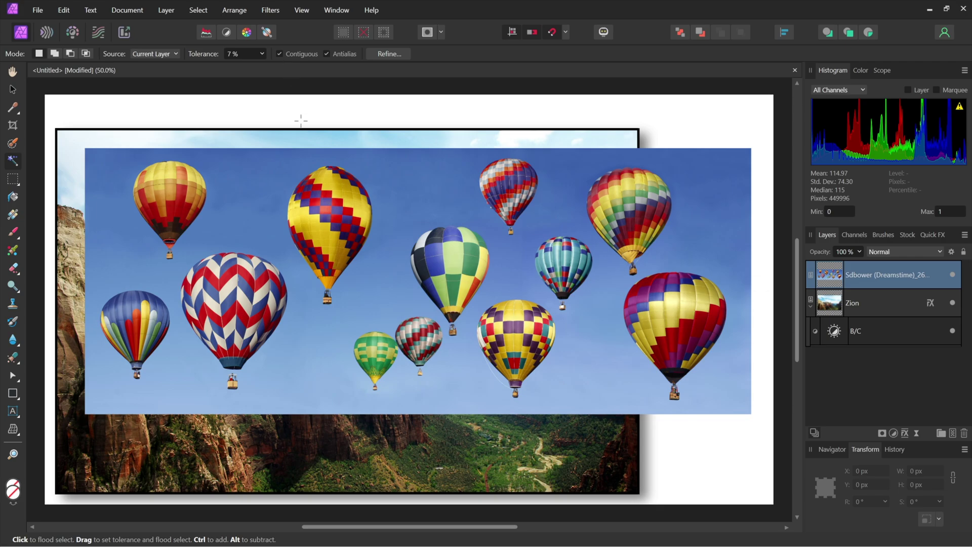
{"action": "left_click", "coordinate": [385, 270]}
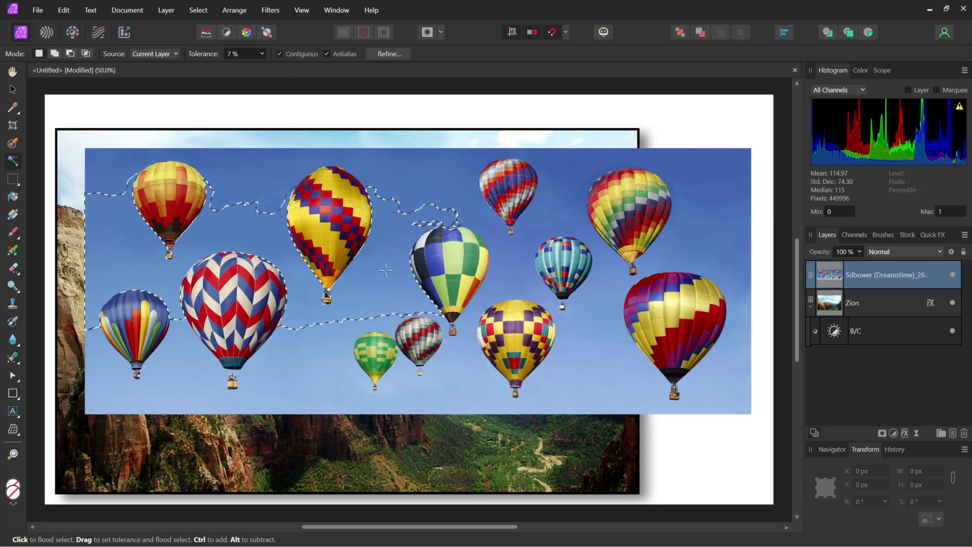
{"action": "left_click", "coordinate": [321, 334], "text": "ctrl"}
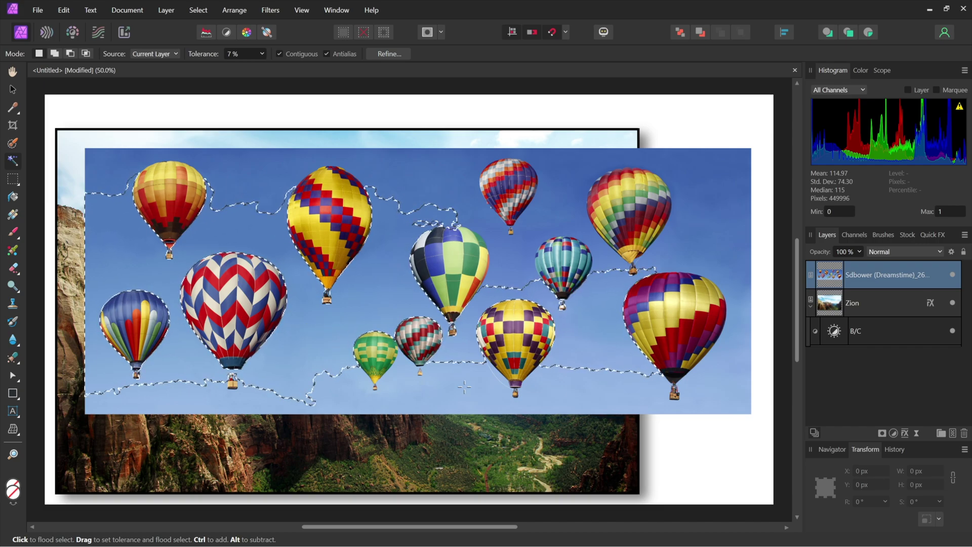
{"action": "left_click", "coordinate": [724, 349], "text": "ctrl"}
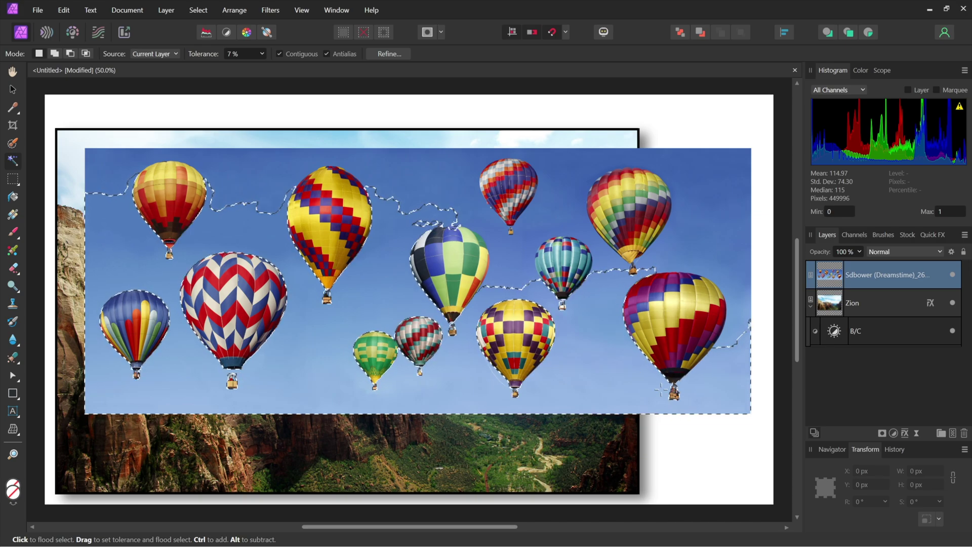
{"action": "left_click", "coordinate": [719, 252], "text": "ctrl"}
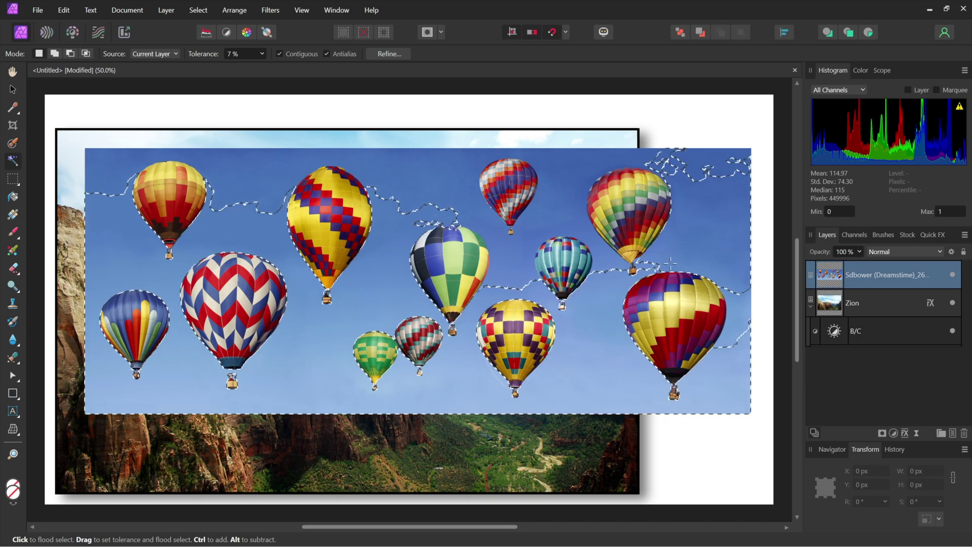
{"action": "left_click", "coordinate": [568, 199], "text": "ctrl"}
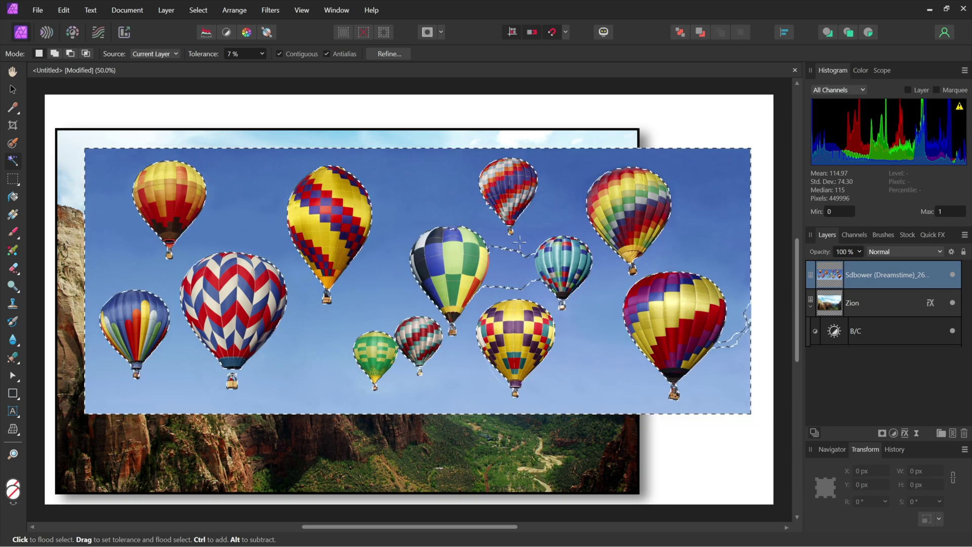
{"action": "left_click", "coordinate": [510, 263], "text": "ctrl"}
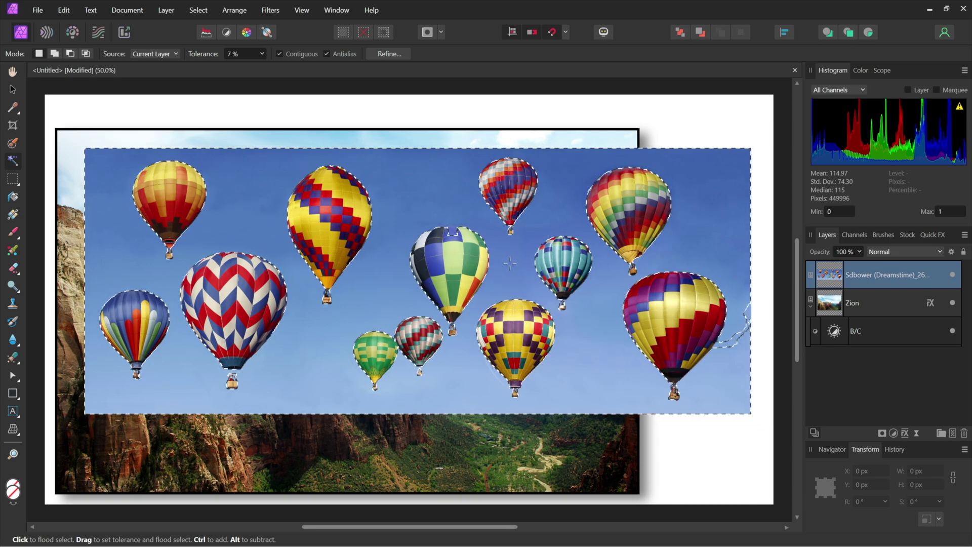
{"action": "left_click", "coordinate": [728, 346], "text": "ctrl"}
Step: Invert the selection to the balloons, then intersect it with rectangles over the balloon image area
{"action": "left_click", "coordinate": [384, 34]}
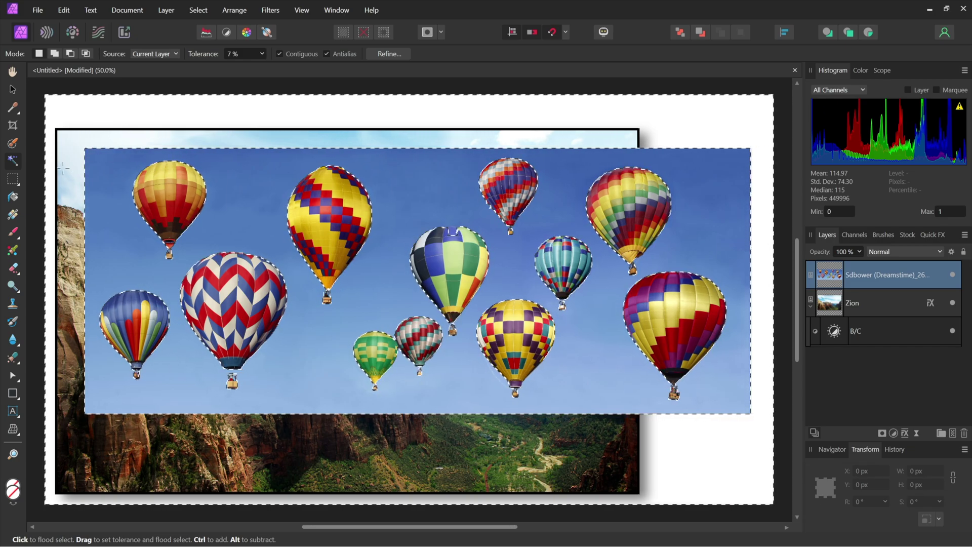
{"action": "left_click", "coordinate": [14, 181]}
{"action": "left_click", "coordinate": [72, 181]}
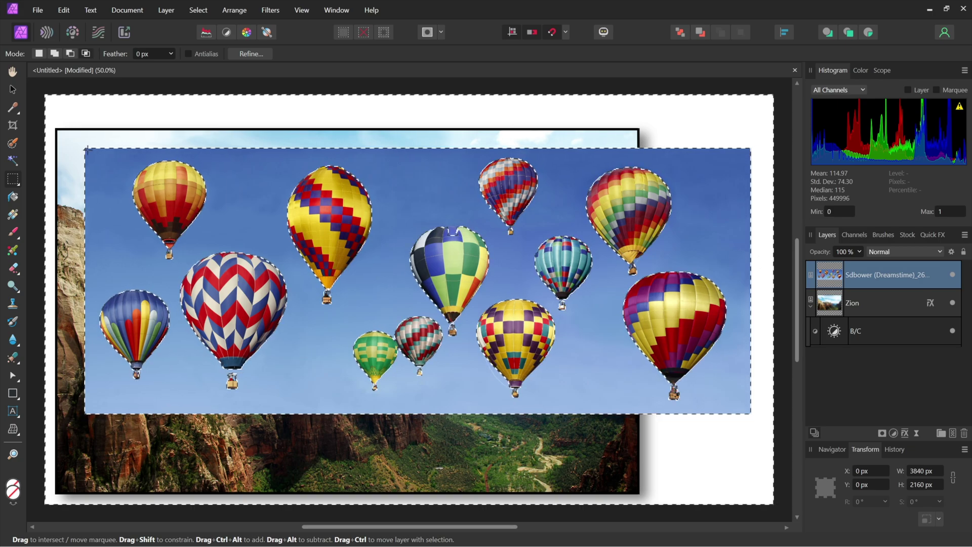
{"action": "left_click_drag", "start_coordinate": [87, 149], "coordinate": [548, 365]}
{"action": "left_click_drag", "start_coordinate": [635, 383], "coordinate": [746, 410]}
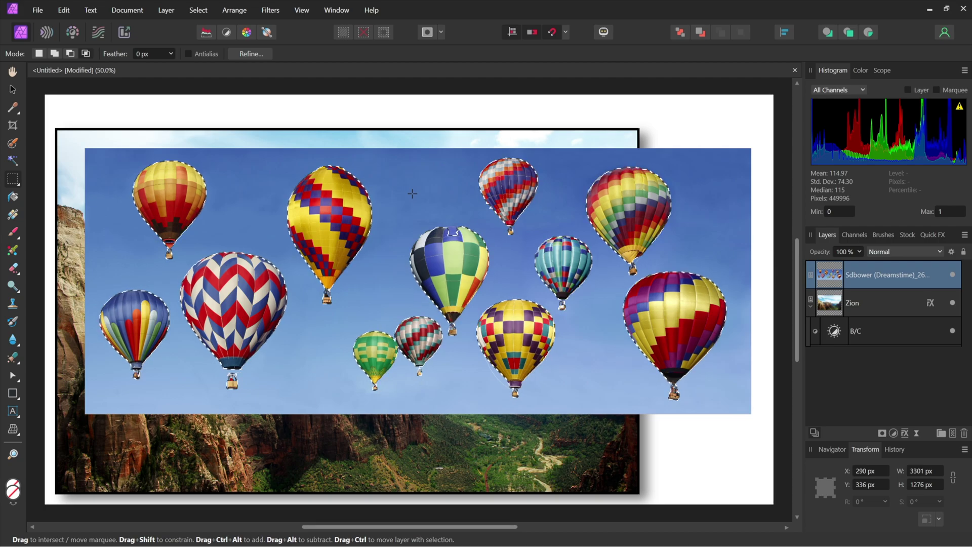
Step: Refine the selection with 12% border width, Transparent preview and Mask output
{"action": "left_click", "coordinate": [237, 56]}
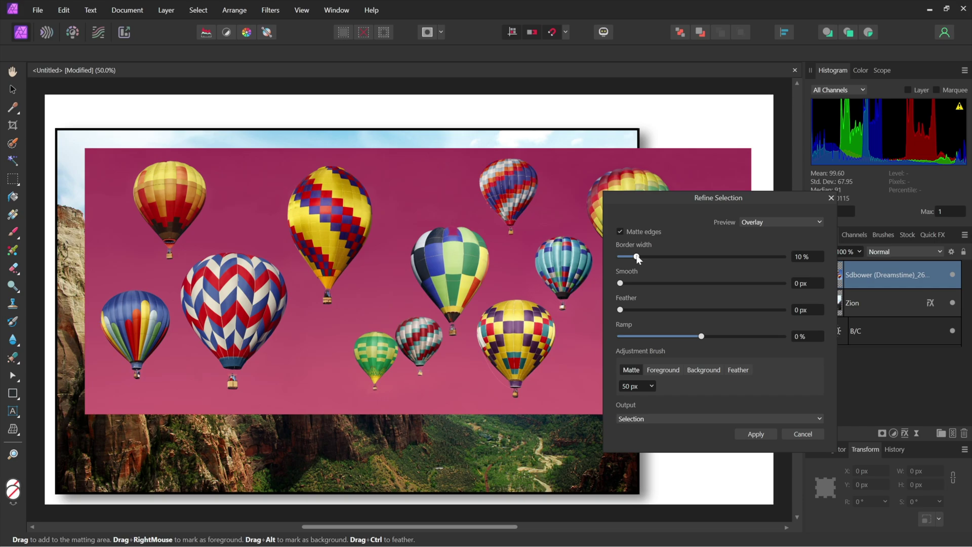
{"action": "mouse_move", "coordinate": [637, 258]}
{"action": "left_mouse_down"}
{"action": "mouse_move", "coordinate": [652, 258]}
{"action": "mouse_move", "coordinate": [642, 259]}
{"action": "left_mouse_up"}
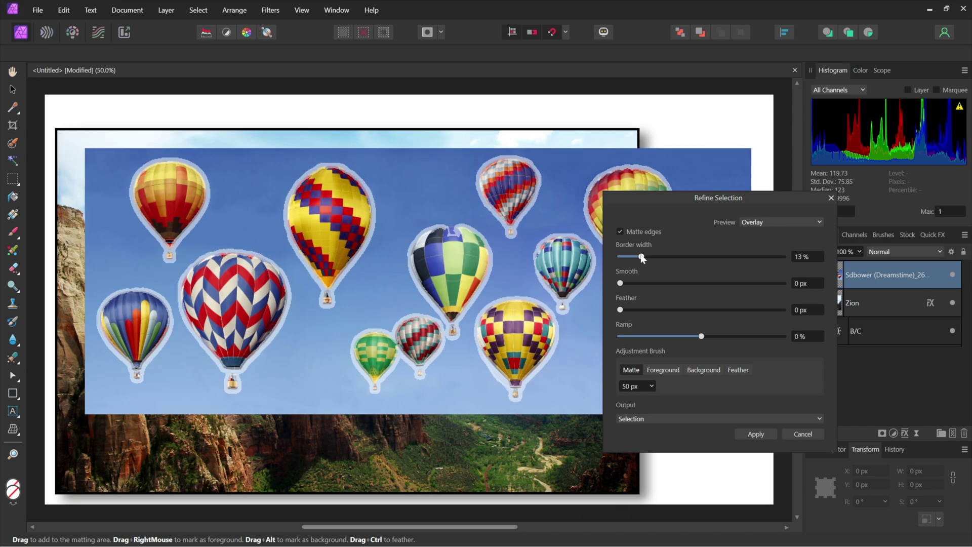
{"action": "mouse_move", "coordinate": [643, 258]}
{"action": "left_mouse_down"}
{"action": "mouse_move", "coordinate": [665, 258]}
{"action": "mouse_move", "coordinate": [641, 258]}
{"action": "left_mouse_up"}
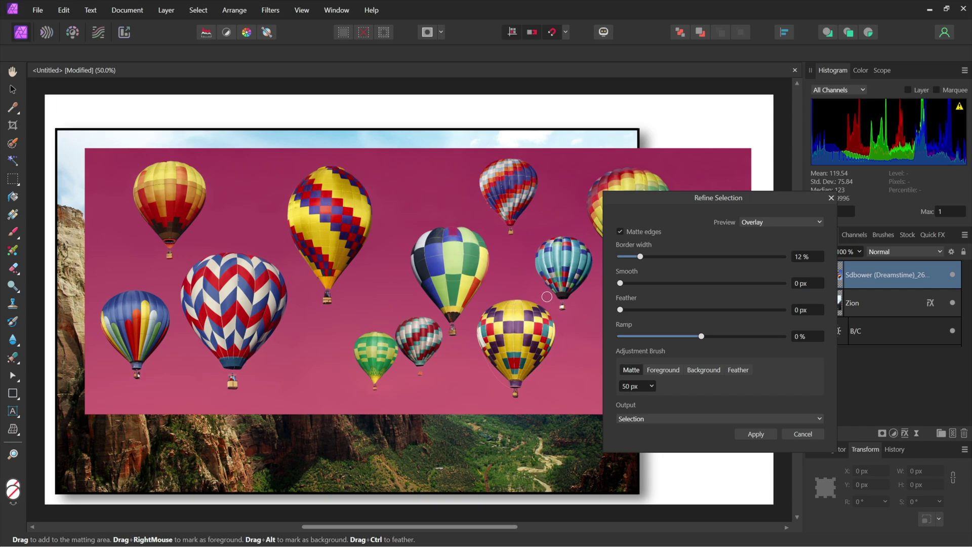
{"action": "left_click", "coordinate": [779, 221]}
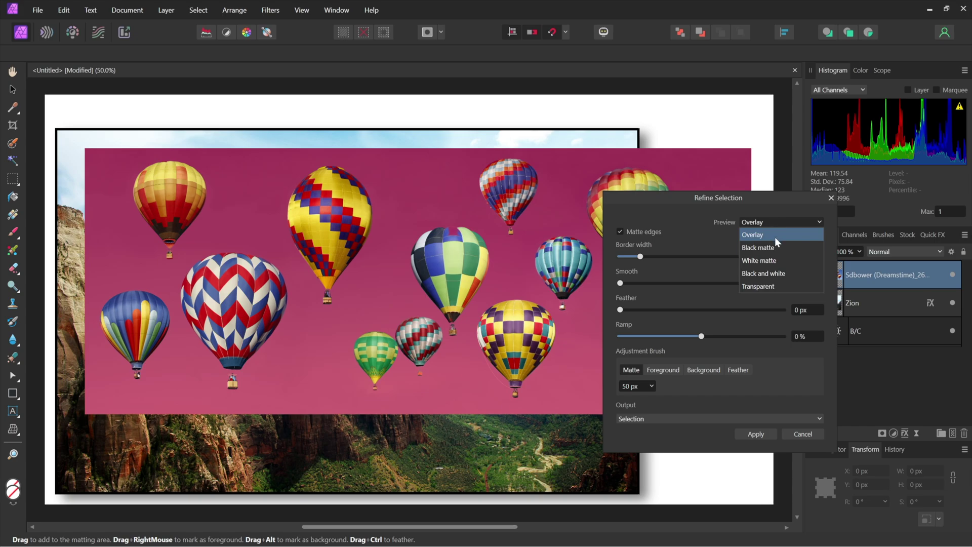
{"action": "left_click", "coordinate": [804, 287]}
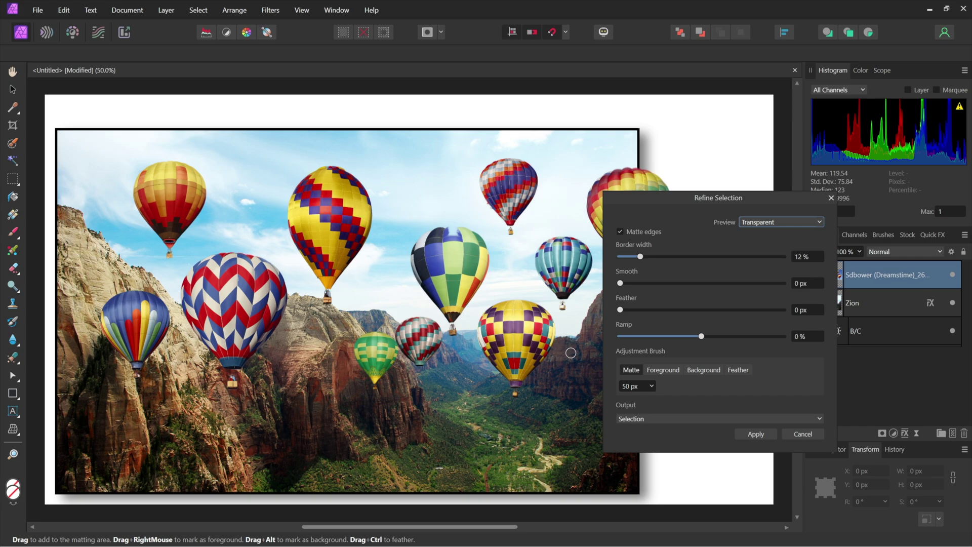
{"action": "left_click", "coordinate": [670, 420]}
{"action": "left_click", "coordinate": [670, 442]}
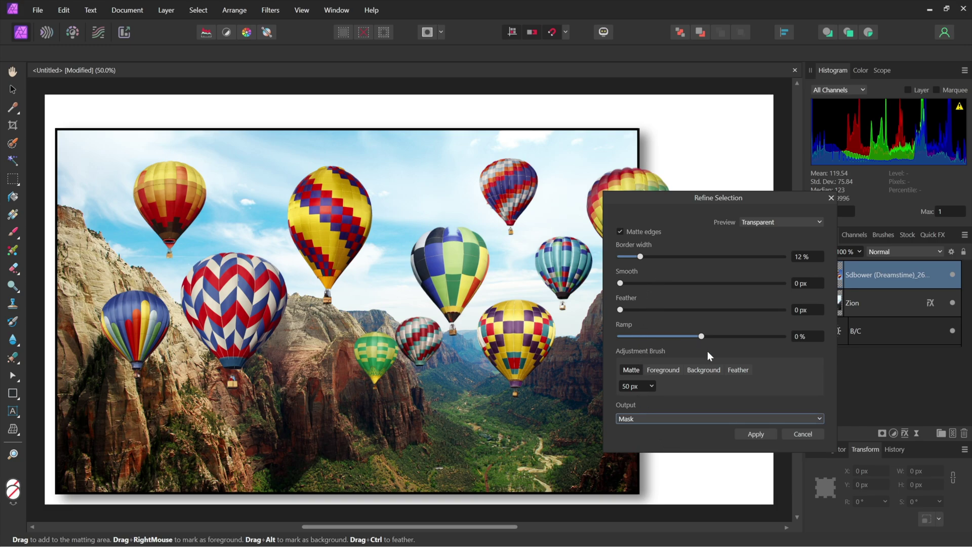
Step: Apply the refinement as a mask on the balloon layer, undoing an accidental mask offset
{"action": "left_click", "coordinate": [755, 434]}
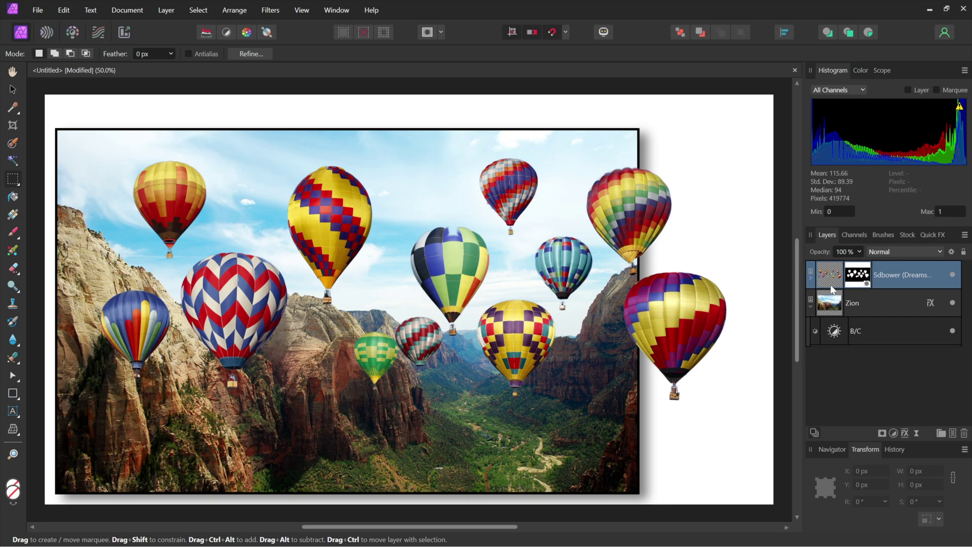
{"action": "left_click", "coordinate": [857, 279]}
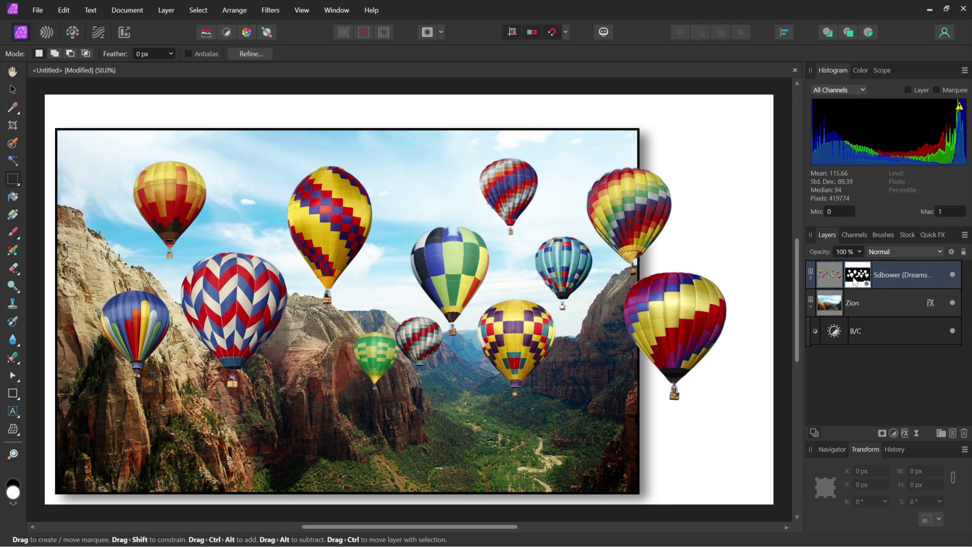
{"action": "left_click", "coordinate": [811, 278]}
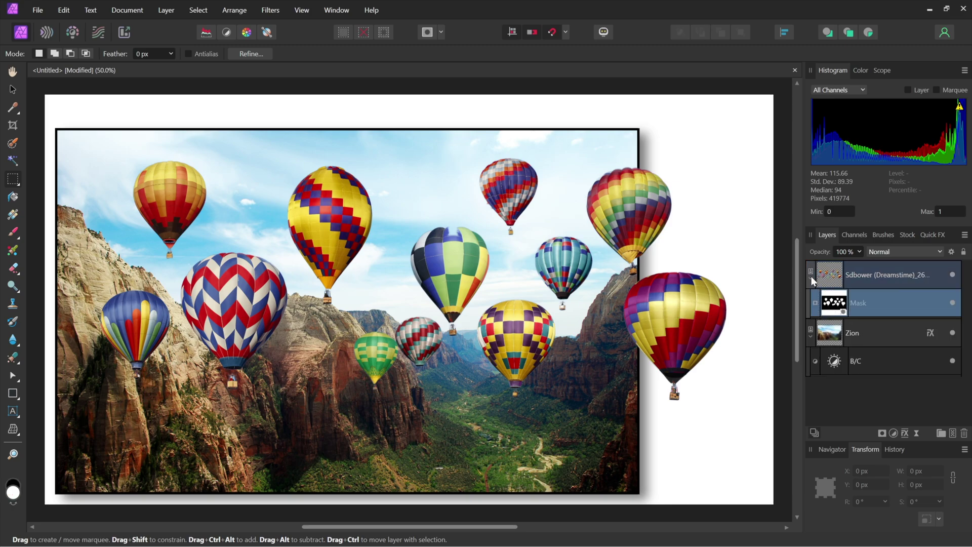
{"action": "left_click", "coordinate": [13, 90]}
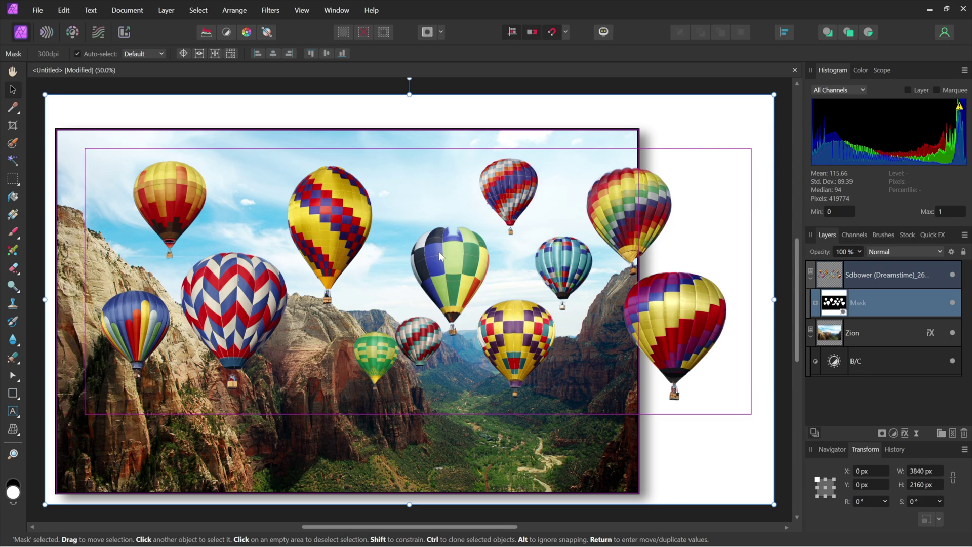
{"action": "left_click_drag", "start_coordinate": [440, 256], "coordinate": [476, 259]}
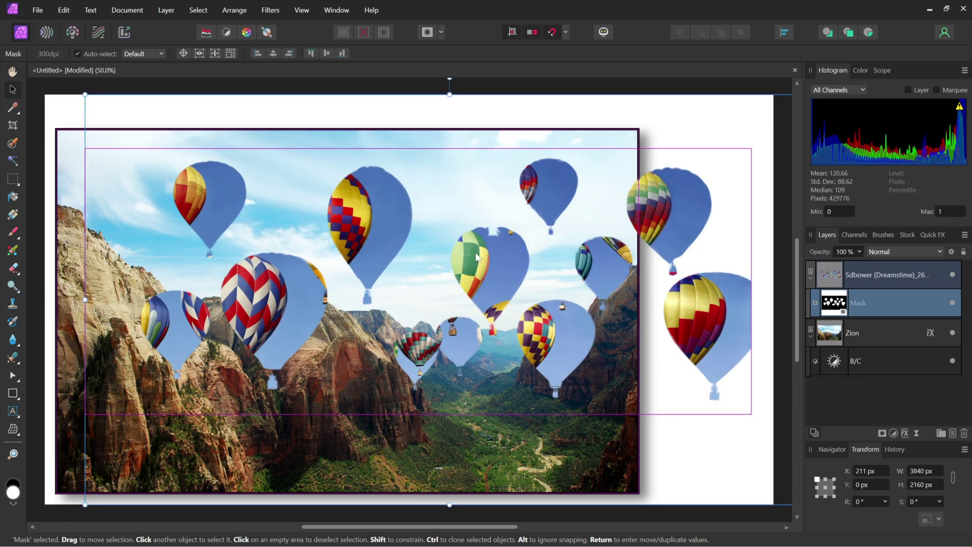
{"action": "key", "text": "ctrl+z"}
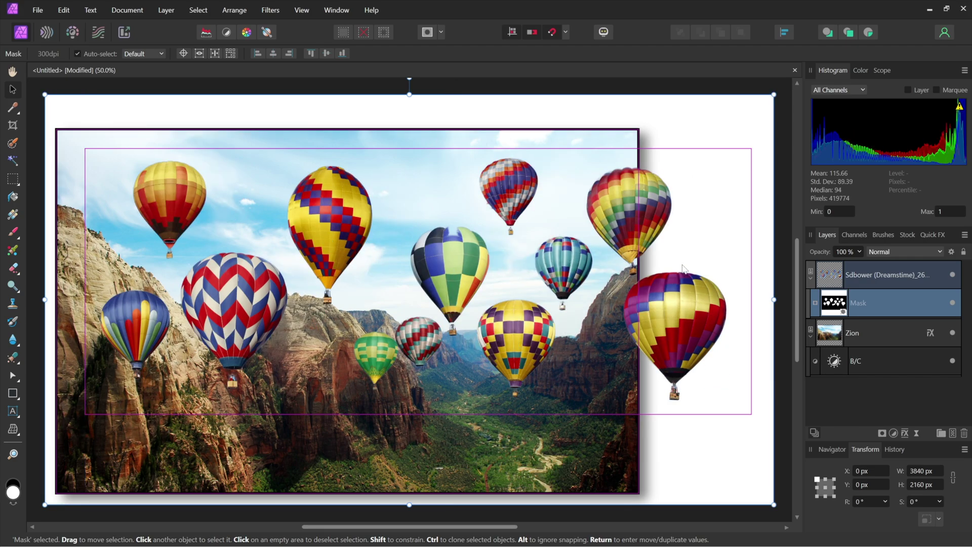
Step: Rename the balloon image layer 'balloons' and nudge it to X 165, Y 265.4 px
{"action": "left_click", "coordinate": [823, 278]}
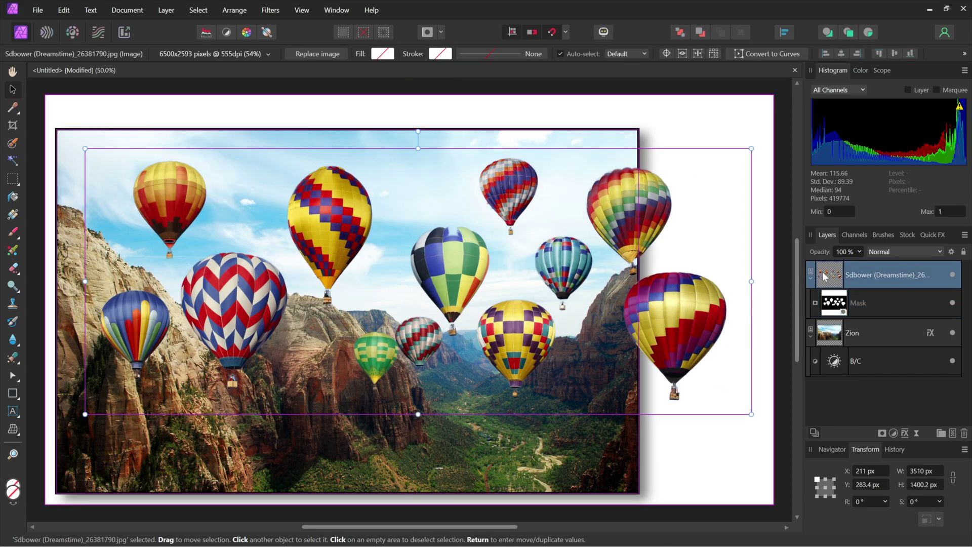
{"action": "double_click", "coordinate": [856, 278]}
{"action": "type", "text": "balloon"}
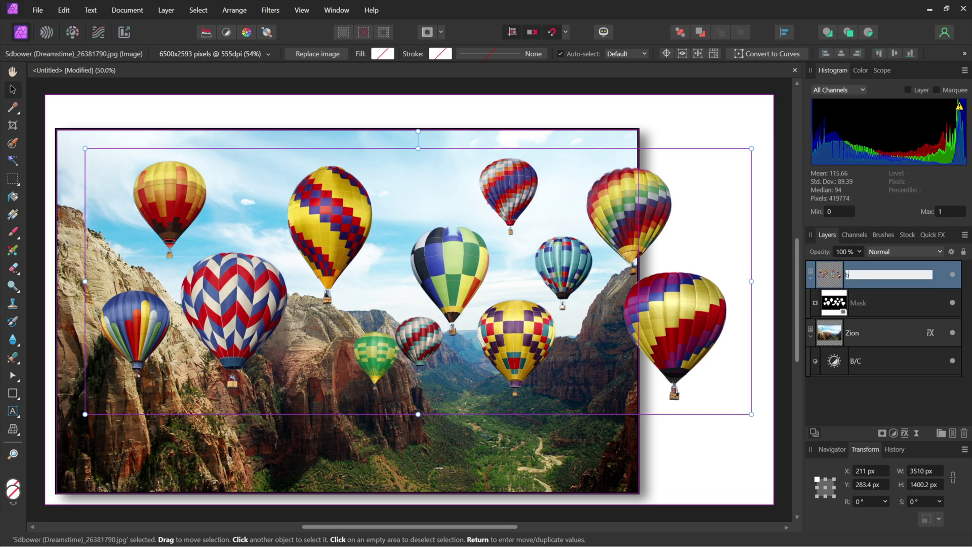
{"action": "type", "text": "s"}
{"action": "key", "text": "Return"}
{"action": "mouse_move", "coordinate": [673, 315]}
{"action": "left_mouse_down"}
{"action": "mouse_move", "coordinate": [664, 332]}
{"action": "mouse_move", "coordinate": [700, 327]}
{"action": "mouse_move", "coordinate": [662, 300]}
{"action": "mouse_move", "coordinate": [661, 309]}
{"action": "left_mouse_up"}
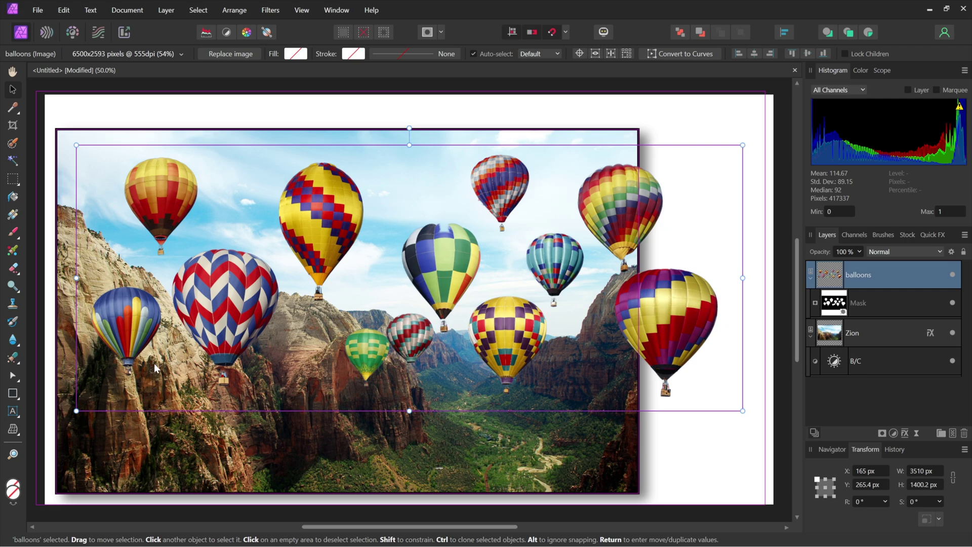
Step: Add 'Flying High' artistic text over the lower canyon and enlarge it to 76.1 pt
{"action": "left_click", "coordinate": [13, 414]}
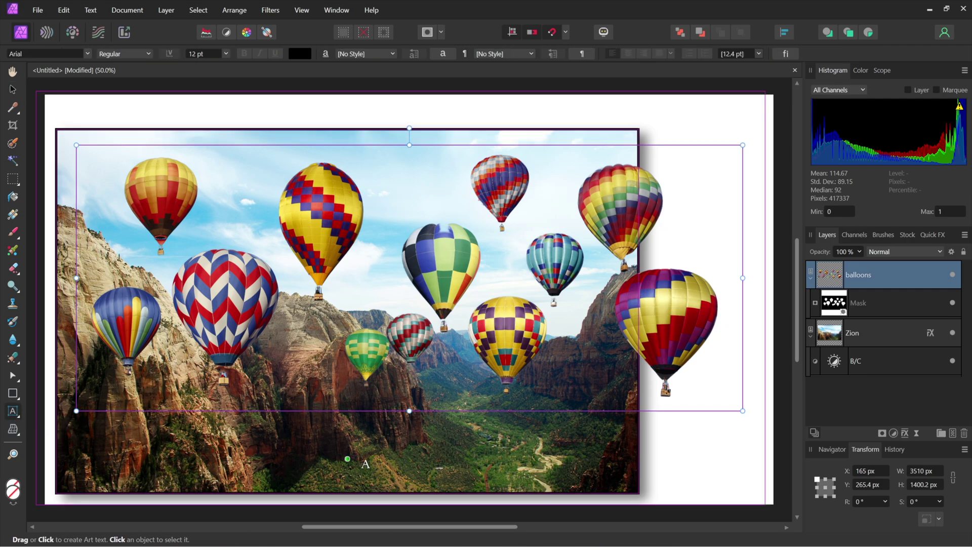
{"action": "left_click", "coordinate": [404, 442]}
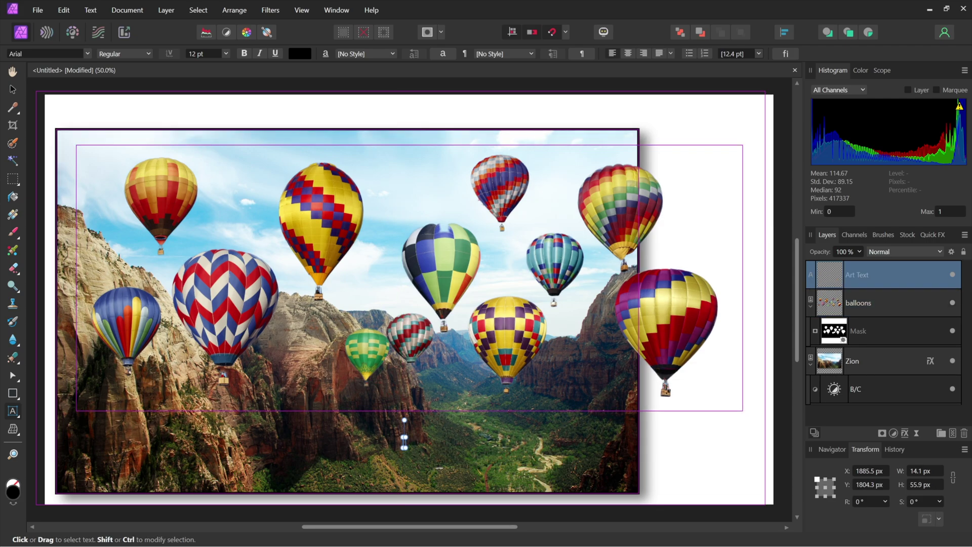
{"action": "type", "text": "Flying"}
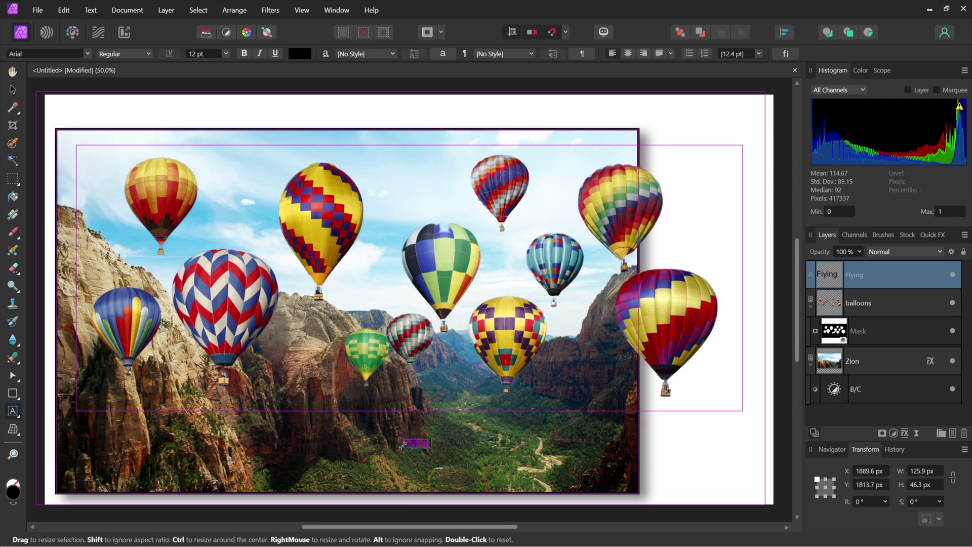
{"action": "type", "text": " High"}
{"action": "key", "text": "Escape"}
{"action": "left_click_drag", "start_coordinate": [449, 439], "coordinate": [696, 392]}
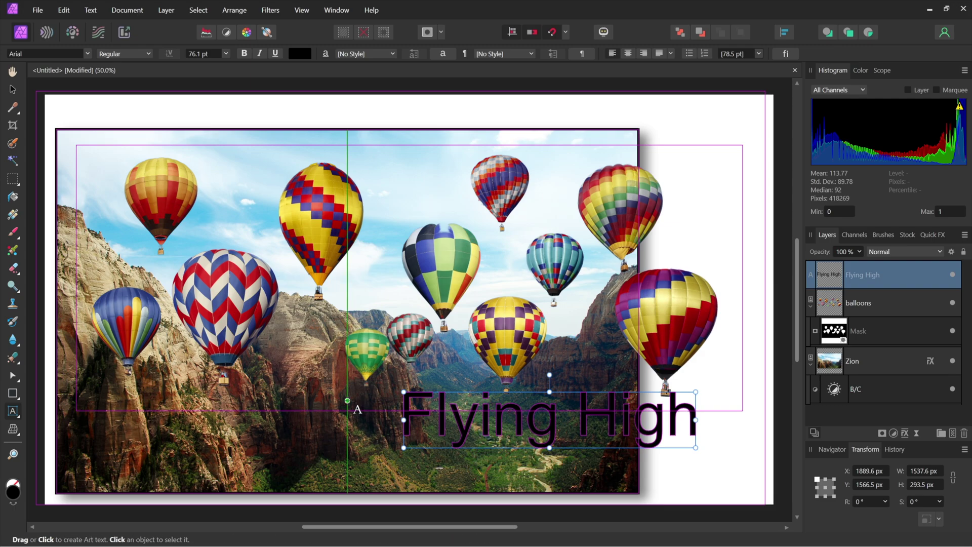
Step: Set 'Flying High' in Sneakers Script at 112 pt and drag it further left
{"action": "left_click", "coordinate": [31, 54]}
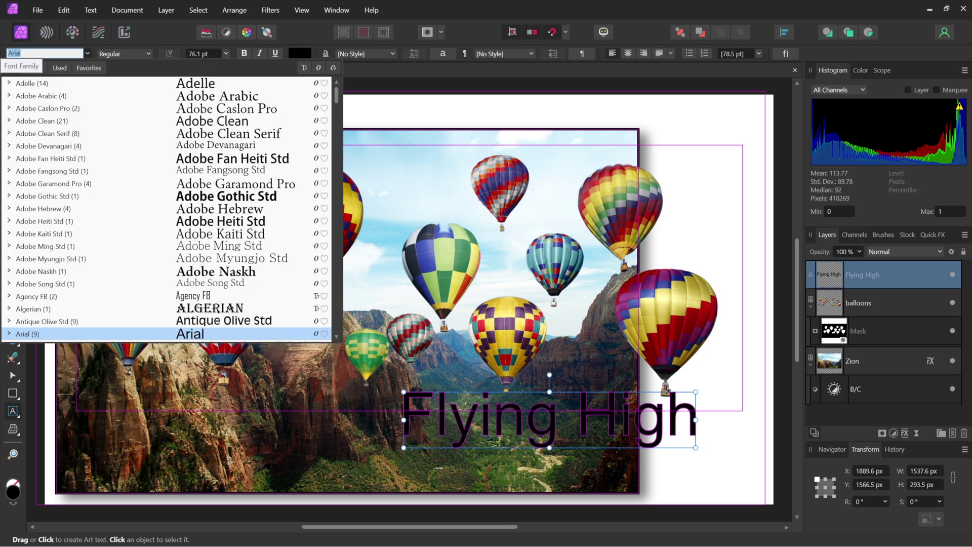
{"action": "type", "text": "script"}
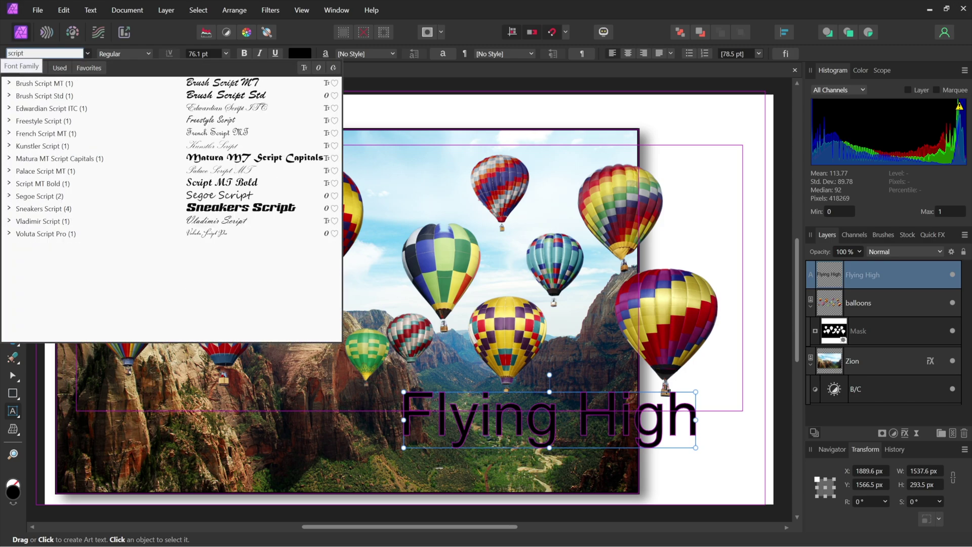
{"action": "left_click", "coordinate": [92, 209]}
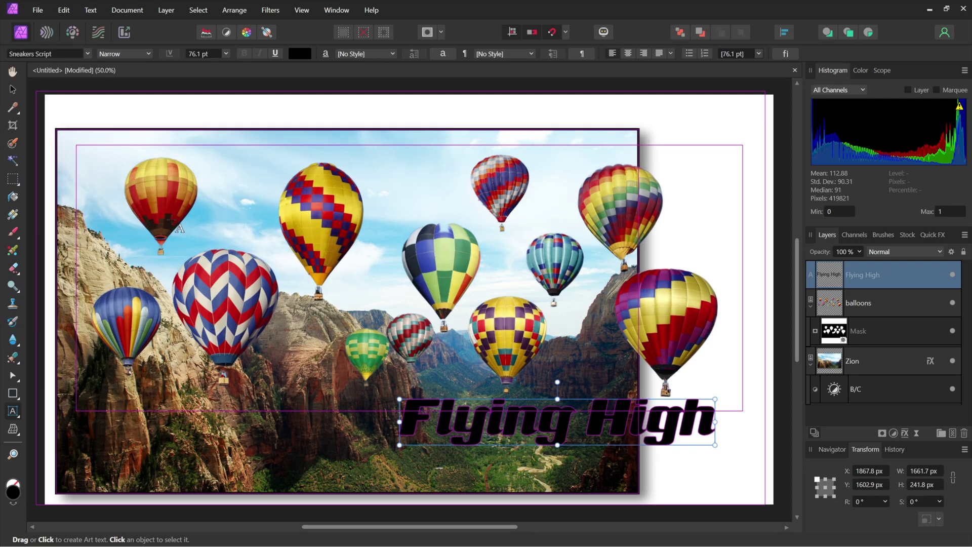
{"action": "left_click", "coordinate": [203, 54]}
{"action": "type", "text": "112"}
{"action": "key", "text": "Return"}
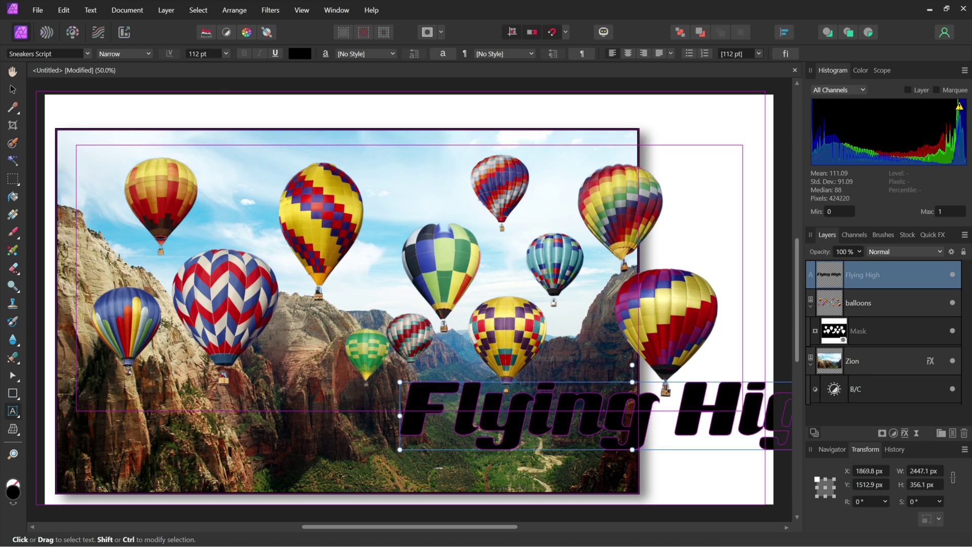
{"action": "key", "text": "Escape"}
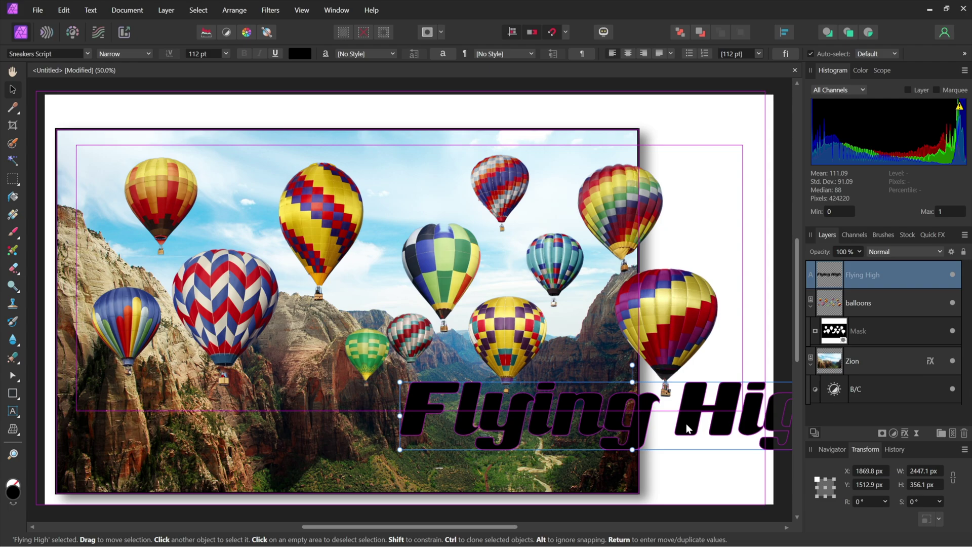
{"action": "left_click_drag", "start_coordinate": [685, 421], "coordinate": [573, 449]}
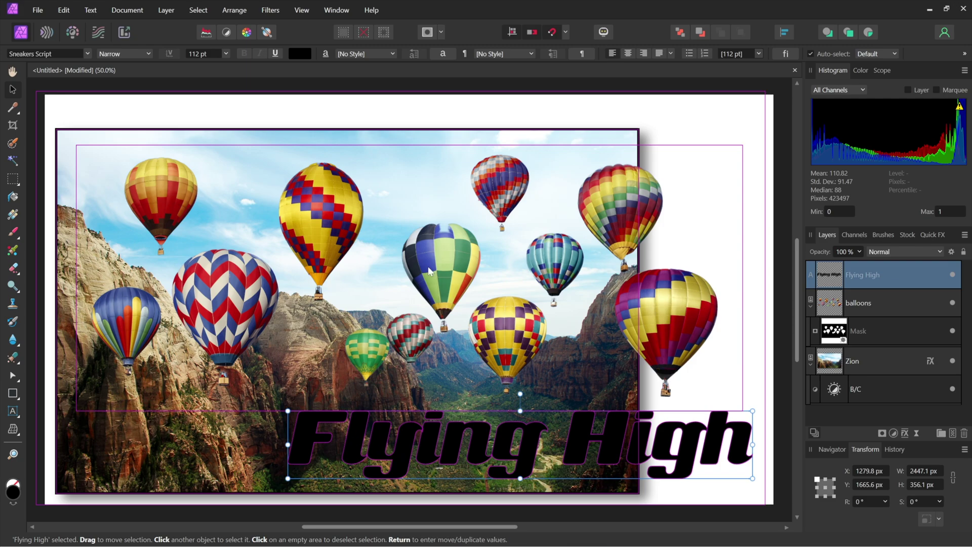
Step: Change the Flying High text colour from black to white using the Swatches panel
{"action": "left_click", "coordinate": [299, 54]}
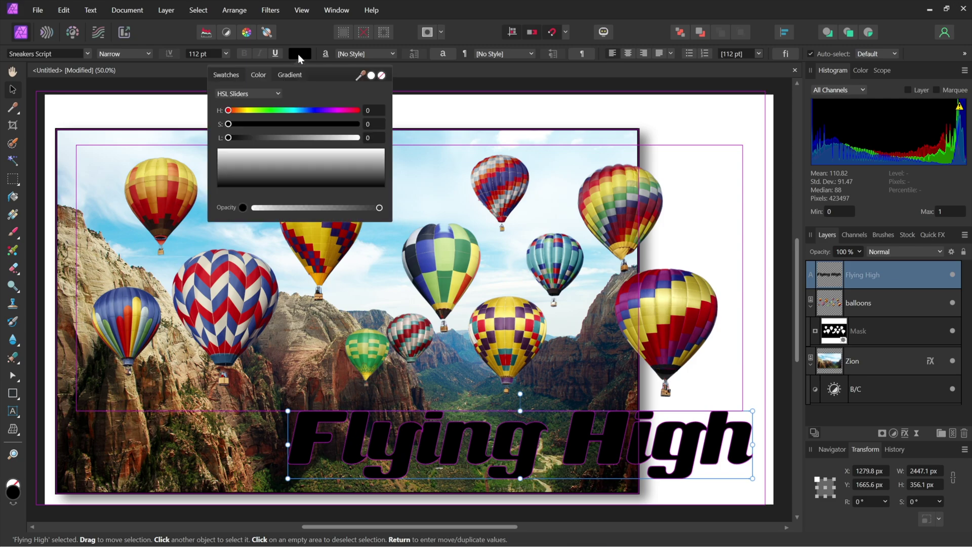
{"action": "left_click", "coordinate": [228, 74]}
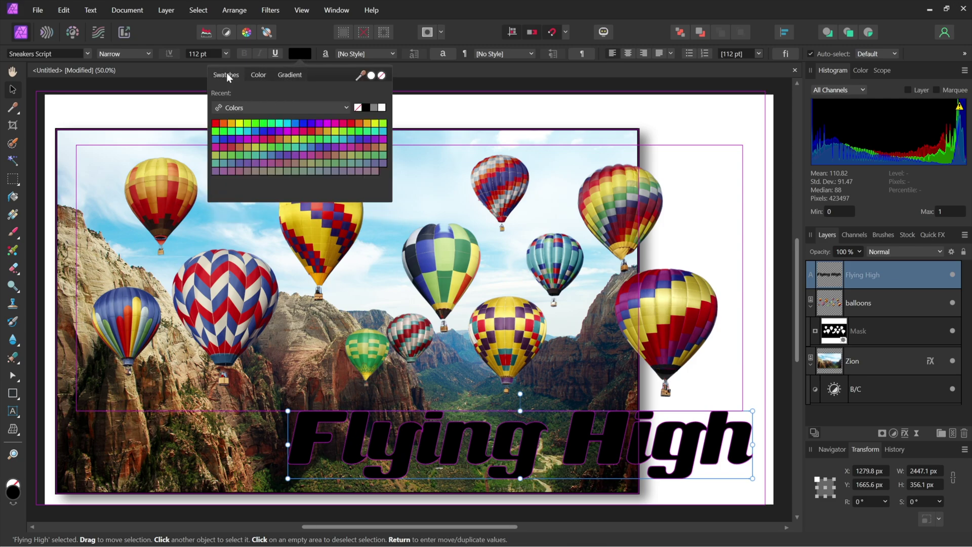
{"action": "left_click", "coordinate": [383, 108]}
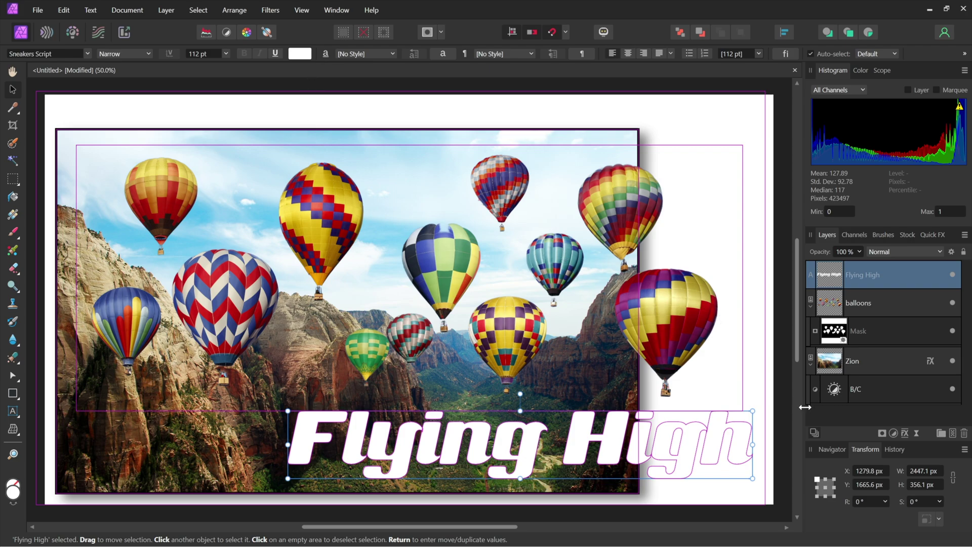
Step: Set the Flying High text's stroke colour to black
{"action": "left_click", "coordinate": [904, 433]}
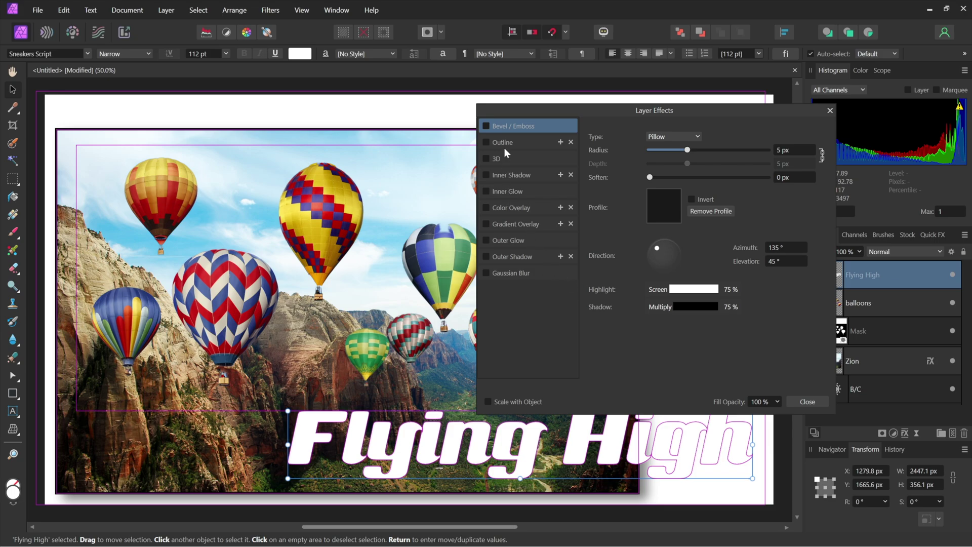
{"action": "left_click", "coordinate": [805, 402]}
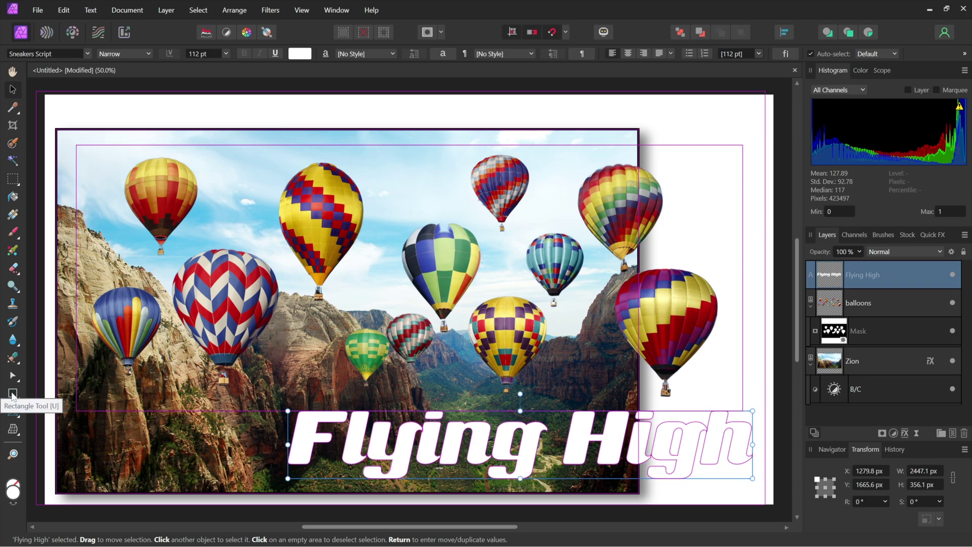
{"action": "left_click", "coordinate": [13, 395]}
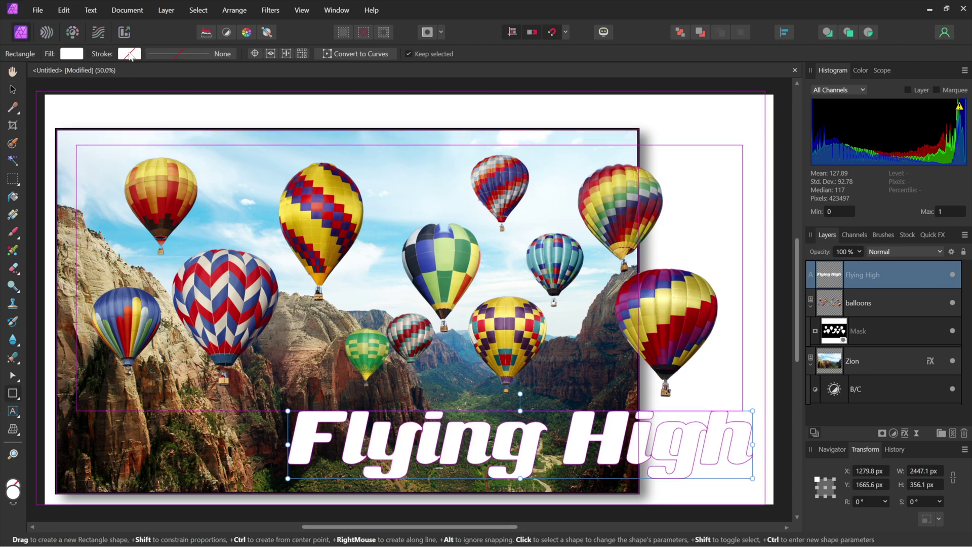
{"action": "left_click", "coordinate": [130, 54]}
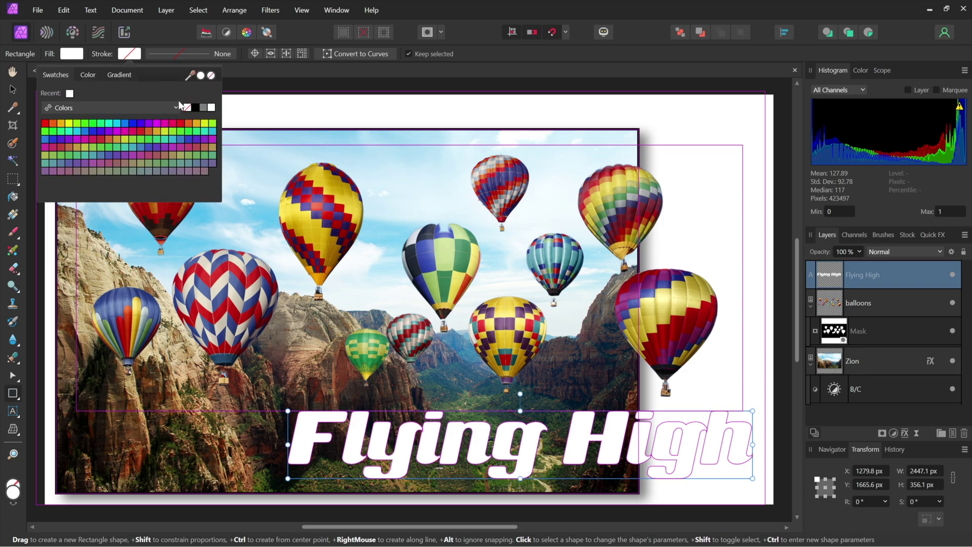
{"action": "left_click", "coordinate": [196, 107]}
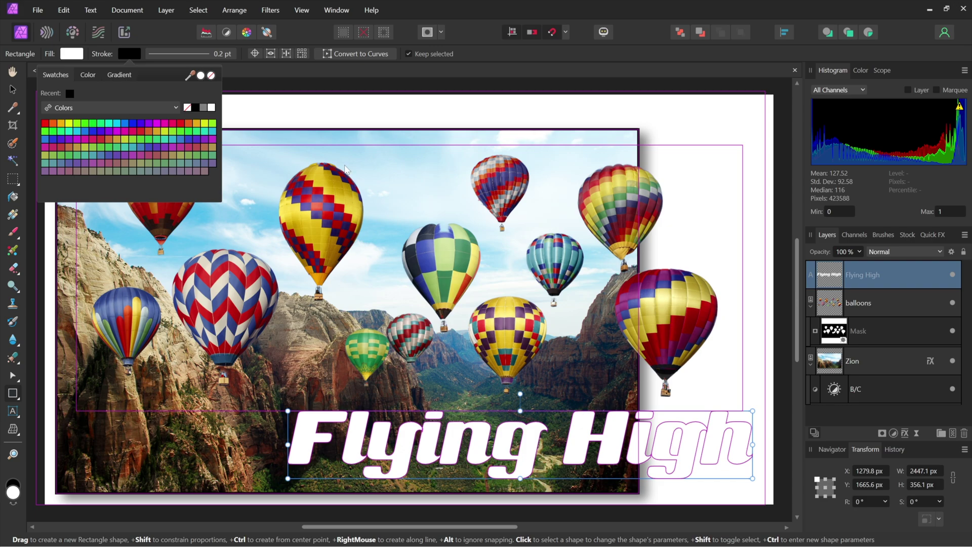
{"action": "left_click", "coordinate": [184, 53]}
Step: Set the outline width to 4 pt and place it behind the letter fill
{"action": "left_click", "coordinate": [184, 53]}
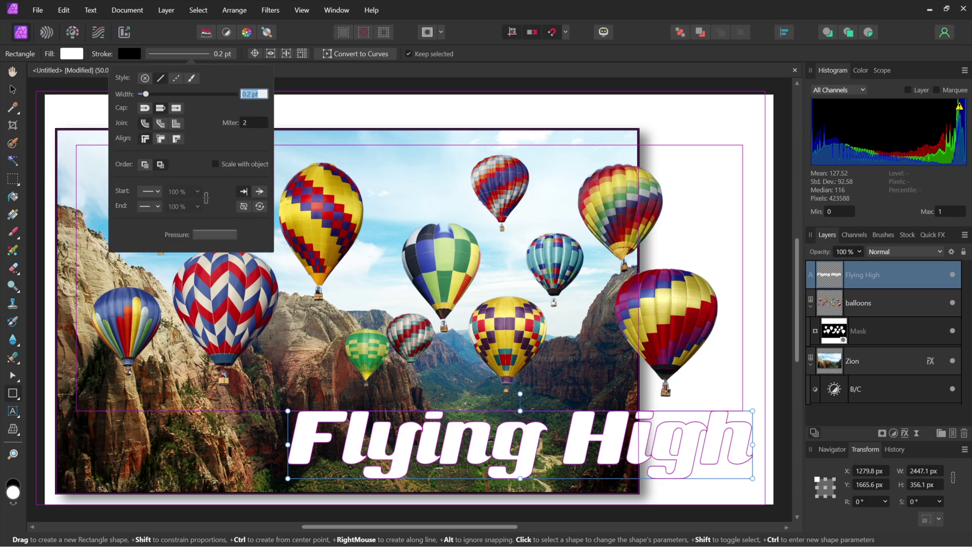
{"action": "type", "text": "4"}
{"action": "key", "text": "Return"}
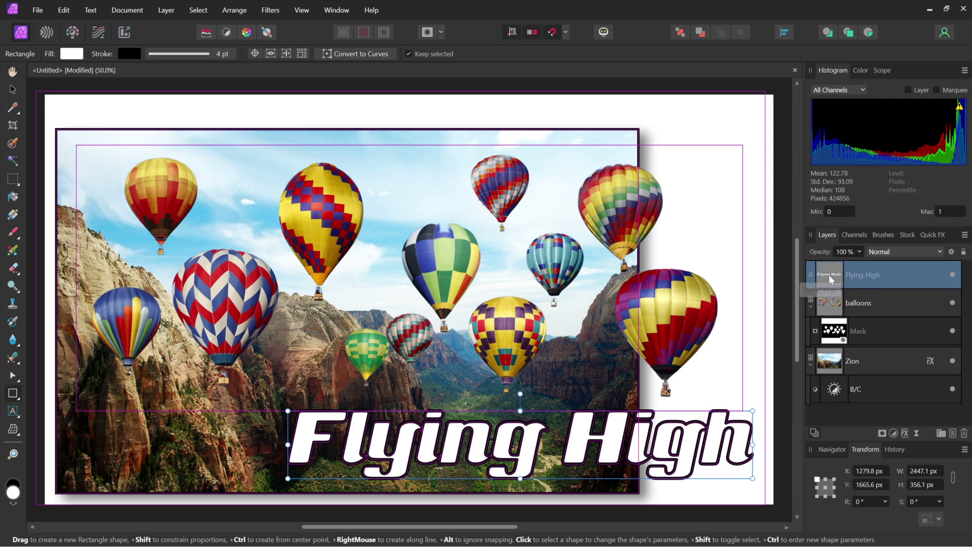
{"action": "key", "text": "ctrl+alt+0"}
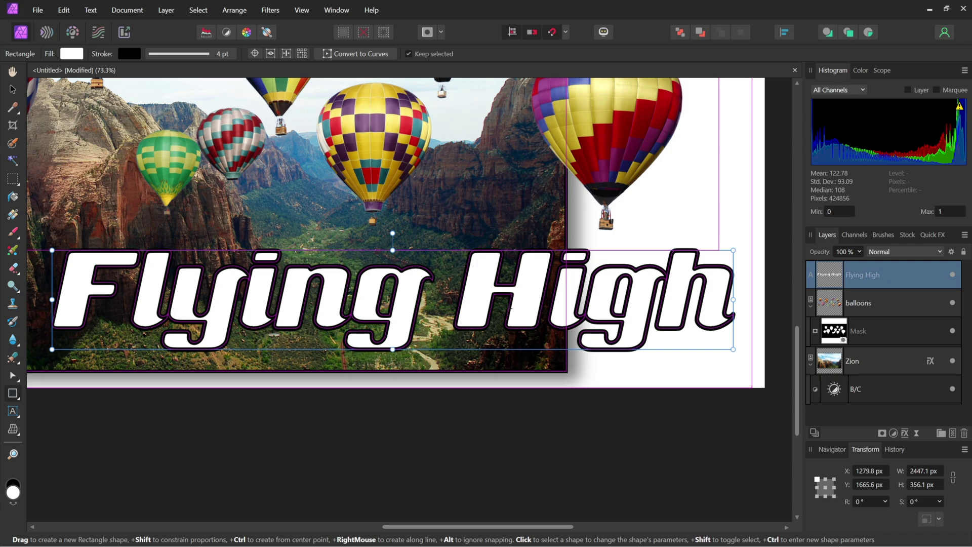
{"action": "left_click", "coordinate": [180, 54]}
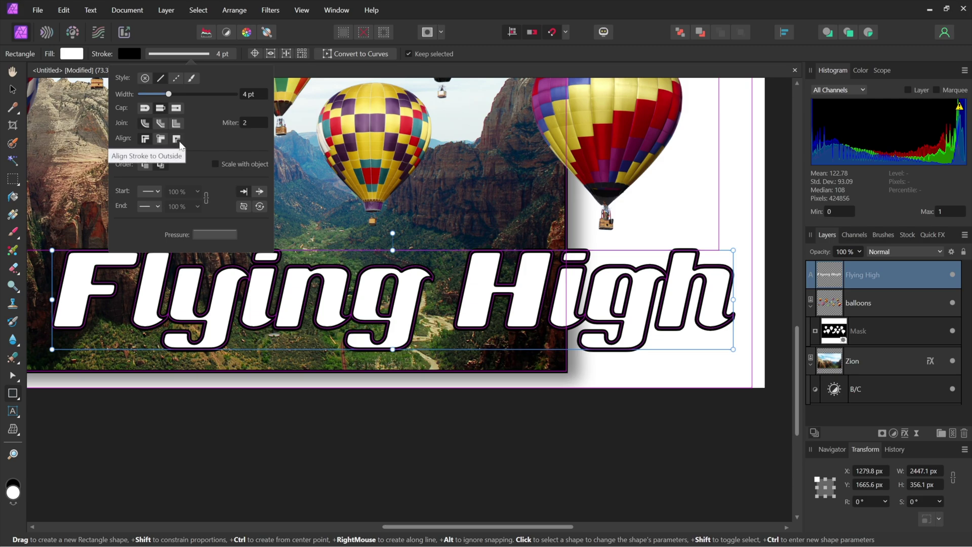
{"action": "left_click", "coordinate": [144, 165]}
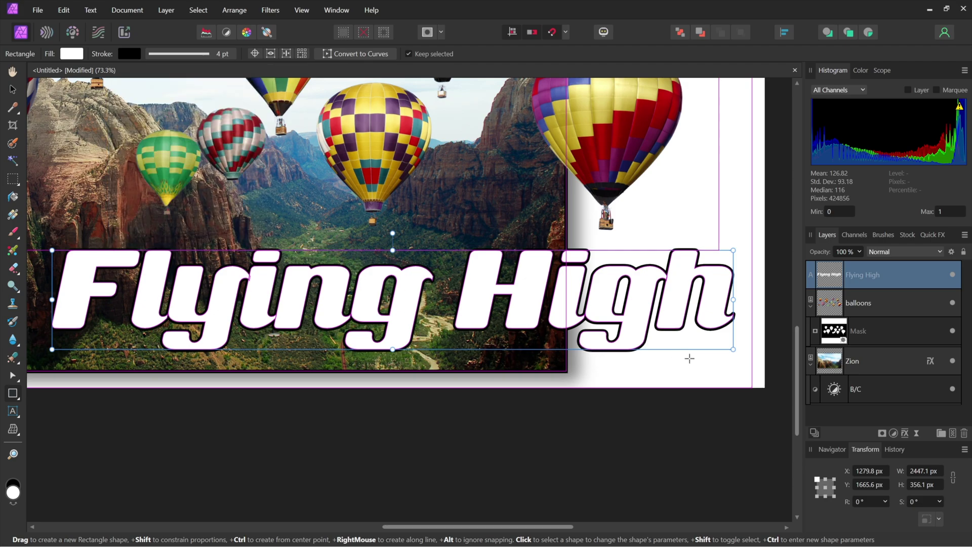
Step: Move the Flying High text up to the middle of the image
{"action": "scroll", "coordinate": [690, 358], "scroll_direction": "down", "scroll_amount": 2}
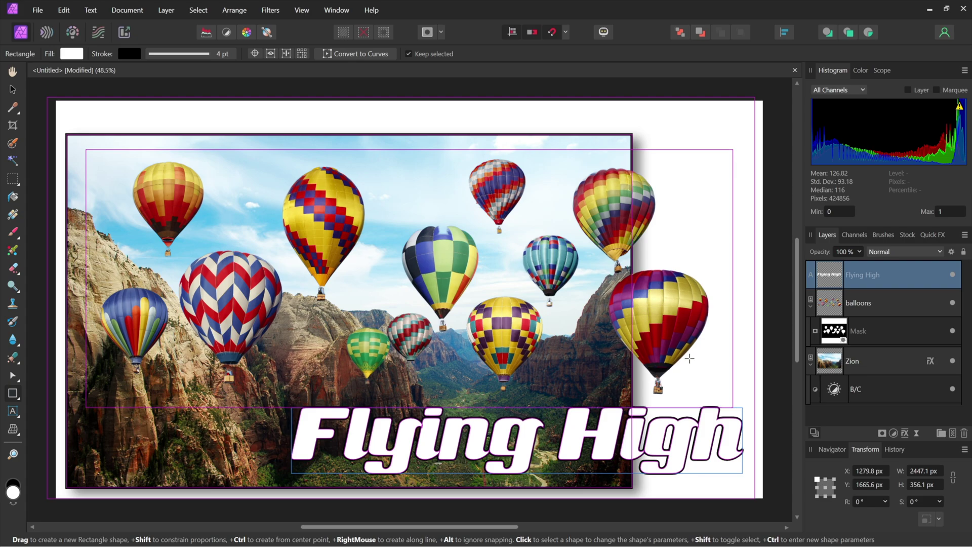
{"action": "key", "text": "v"}
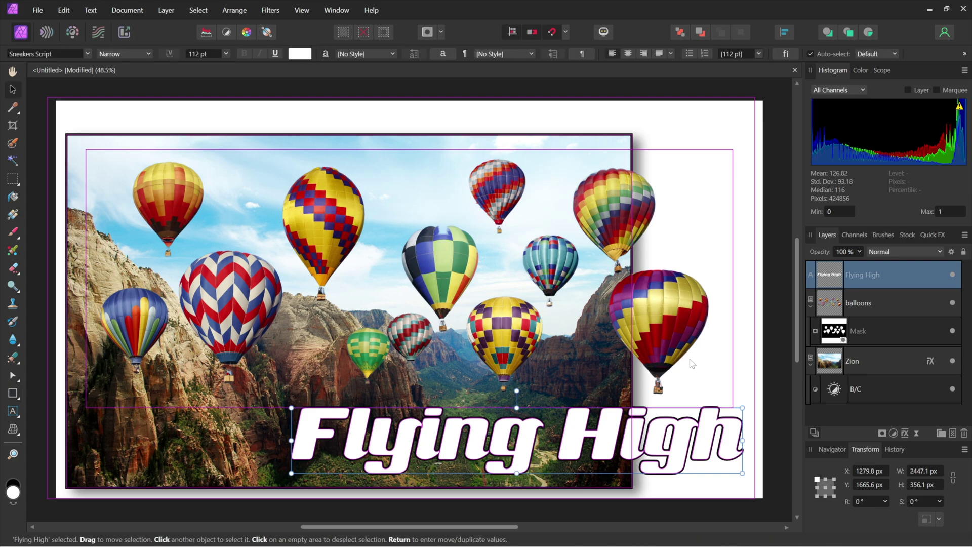
{"action": "left_click_drag", "start_coordinate": [656, 437], "coordinate": [609, 303]}
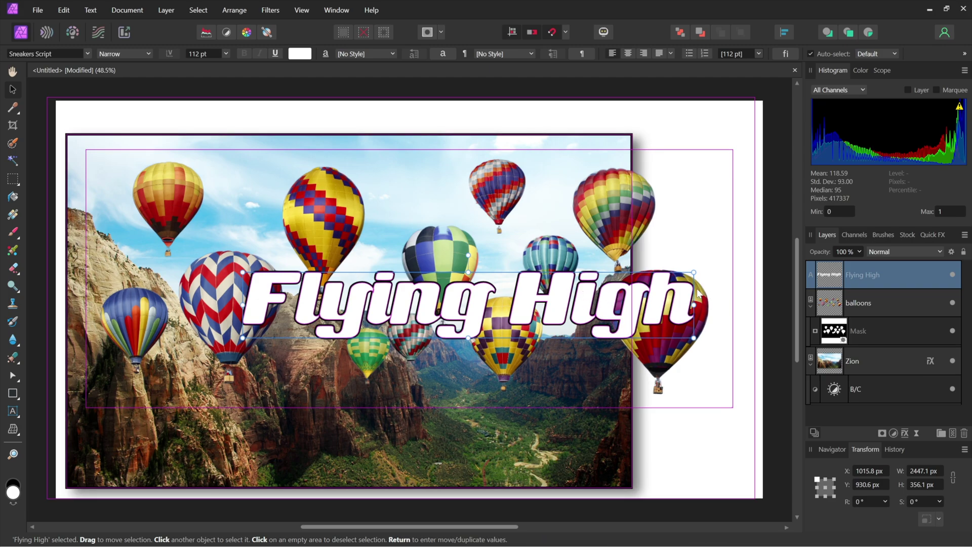
Step: Inspect the balloons, Zion and text layers, then drag Flying High down over the photo's bottom edge
{"action": "left_click", "coordinate": [830, 303]}
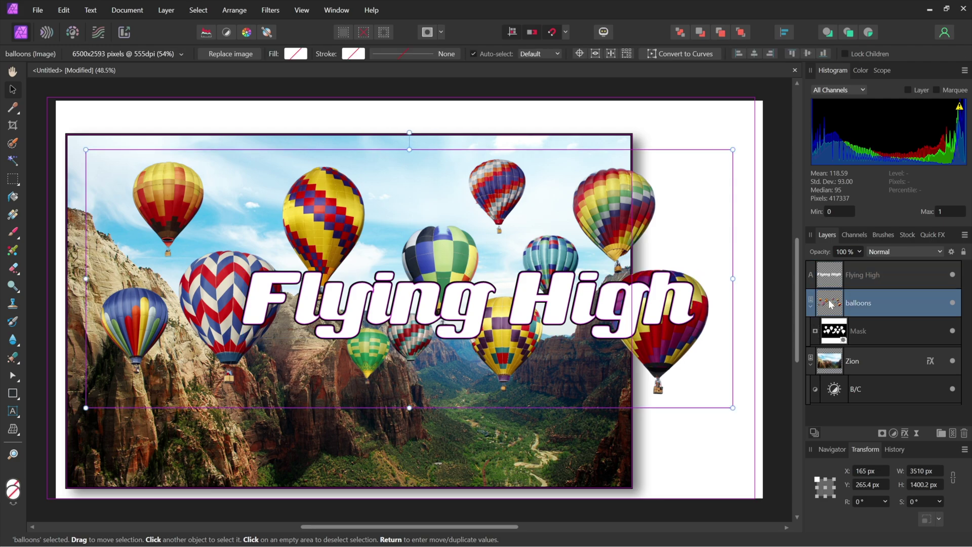
{"action": "left_click", "coordinate": [836, 363]}
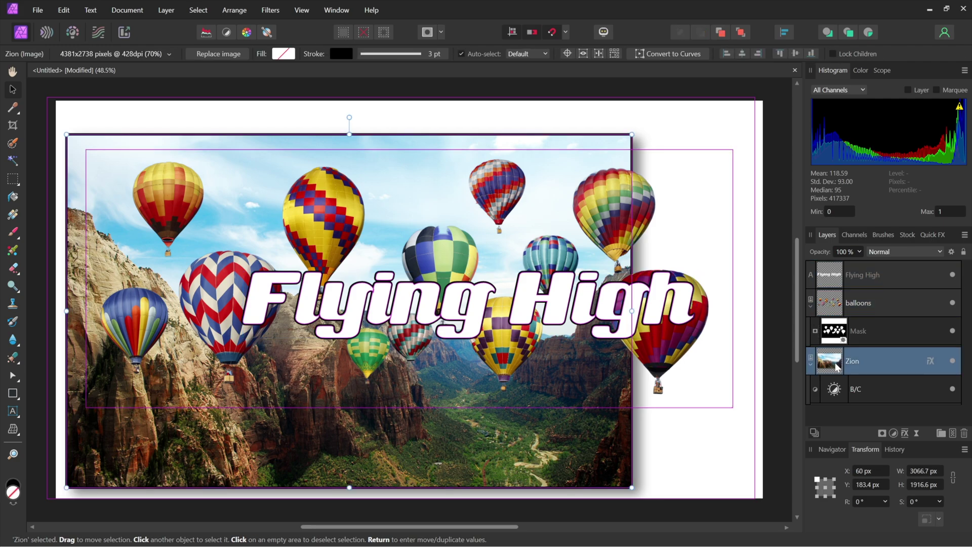
{"action": "left_click", "coordinate": [831, 281]}
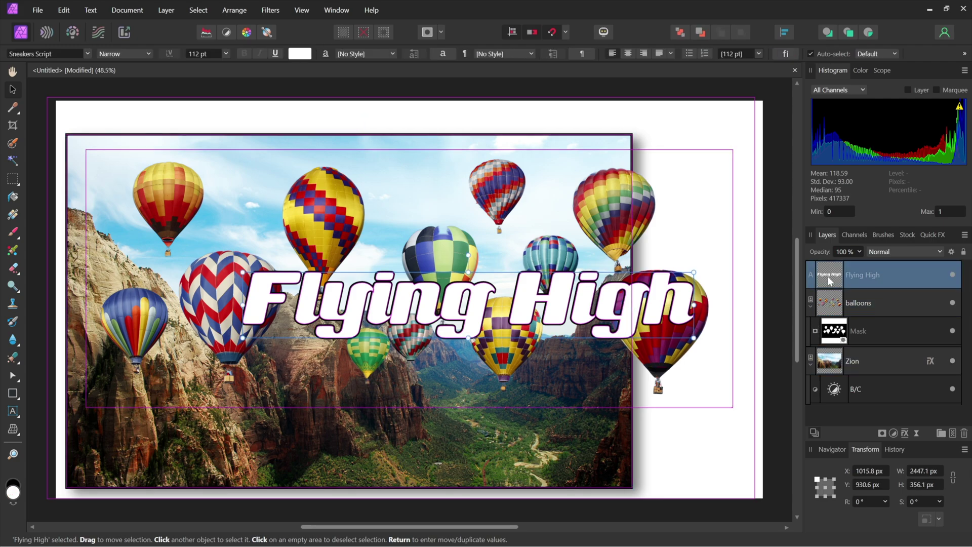
{"action": "left_click", "coordinate": [607, 315], "text": "alt"}
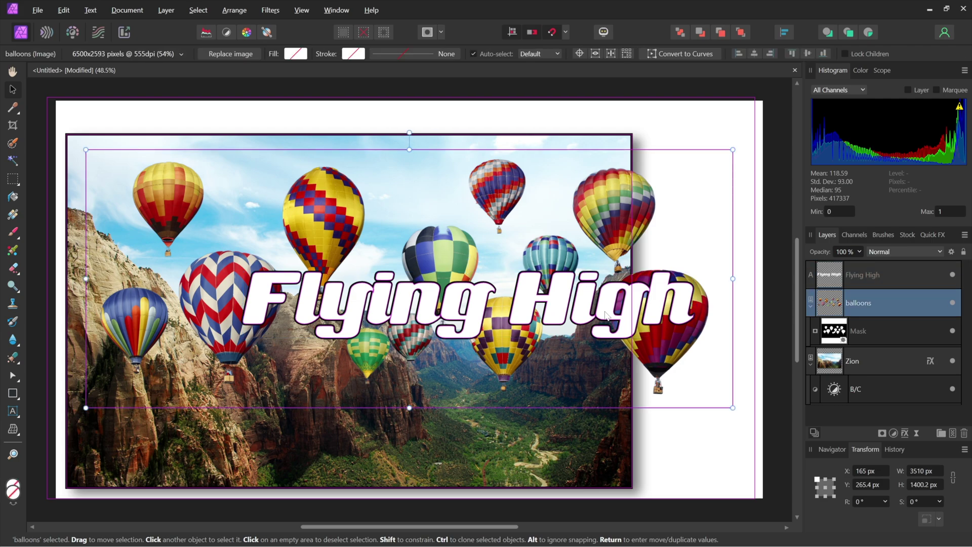
{"action": "left_click", "coordinate": [606, 315], "text": "alt"}
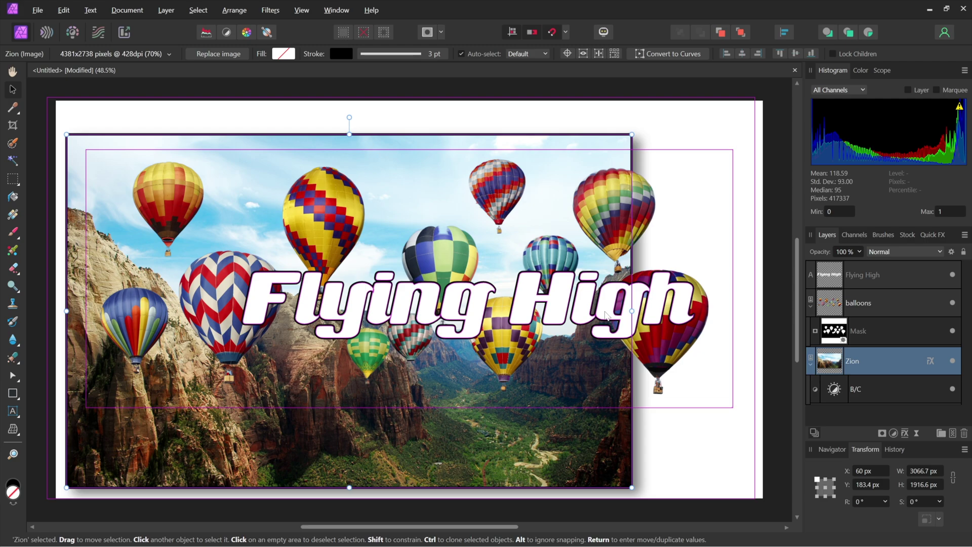
{"action": "left_click", "coordinate": [603, 319]}
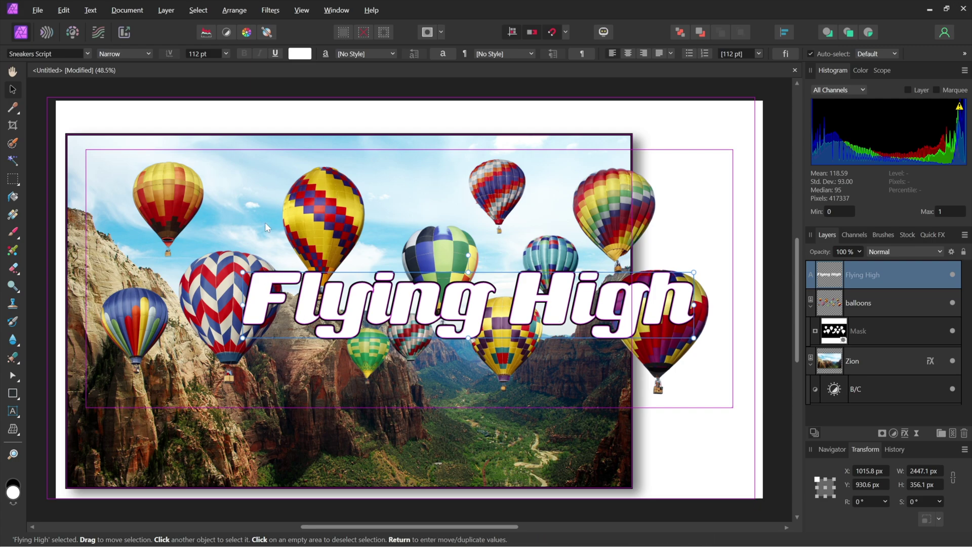
{"action": "left_click_drag", "start_coordinate": [478, 331], "coordinate": [522, 449]}
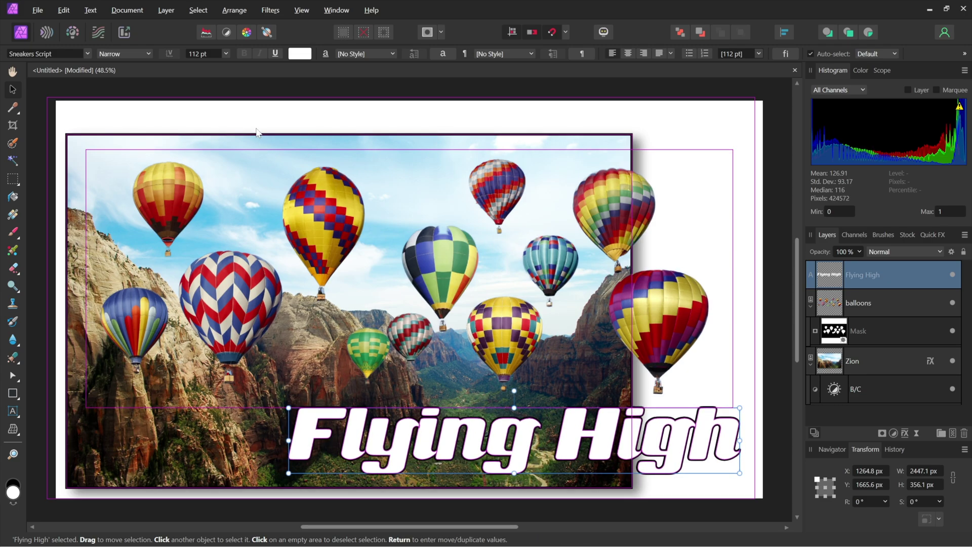
{"action": "key", "text": "ctrl+plus"}
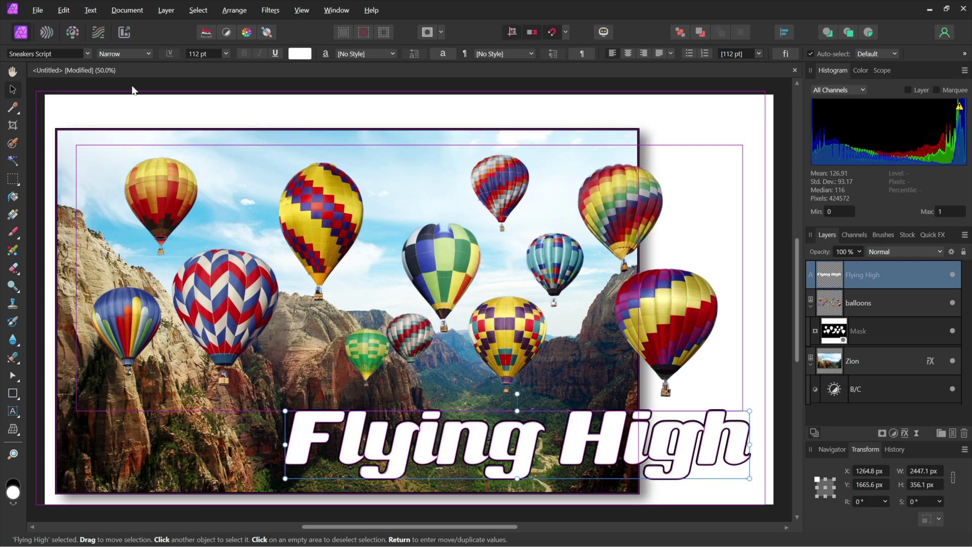
Step: Add a new fill layer coloured blue with HSL values 210/50/50
{"action": "left_click", "coordinate": [163, 12]}
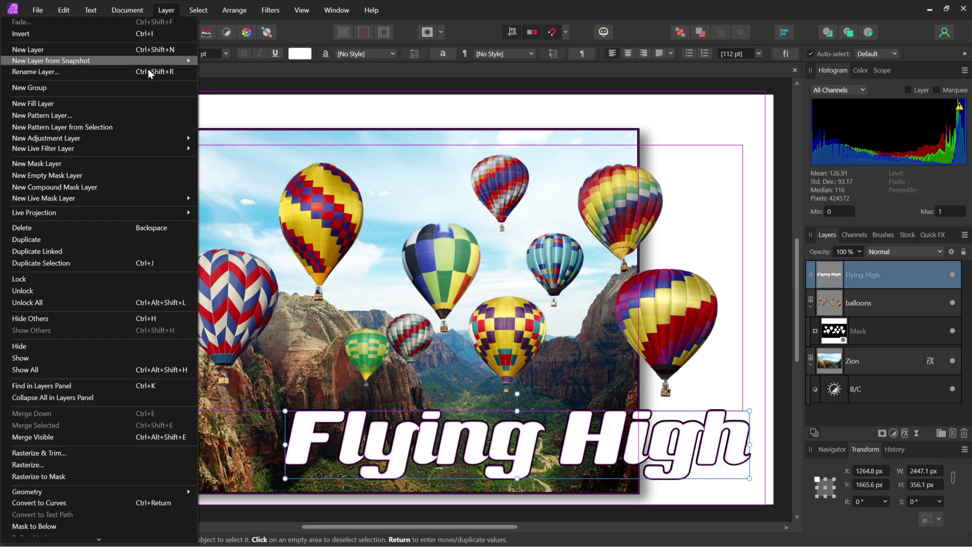
{"action": "left_click", "coordinate": [157, 105]}
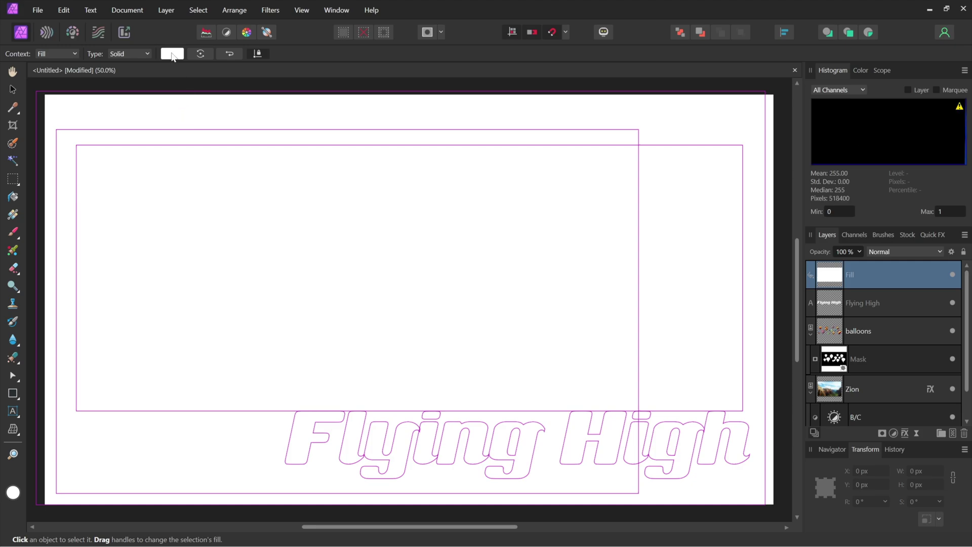
{"action": "left_click", "coordinate": [172, 53]}
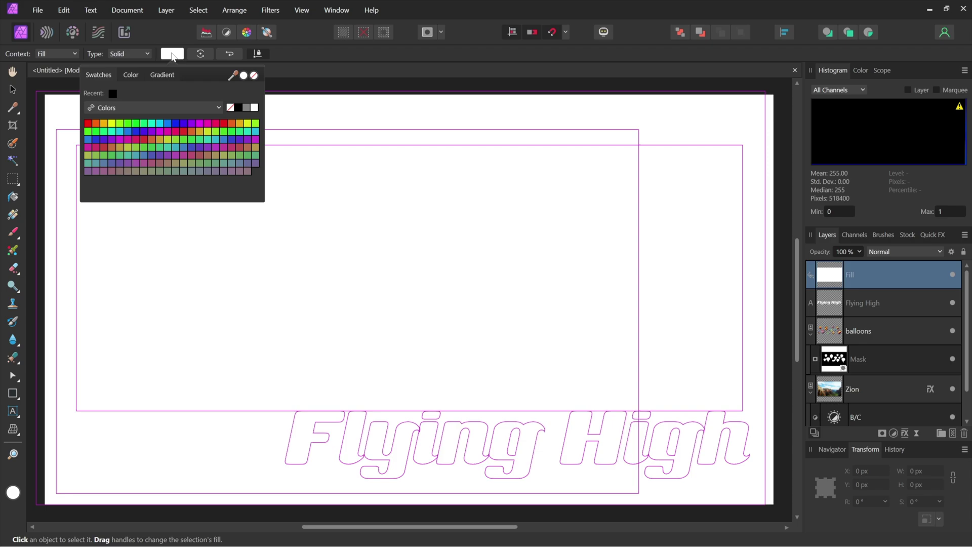
{"action": "left_click", "coordinate": [132, 77]}
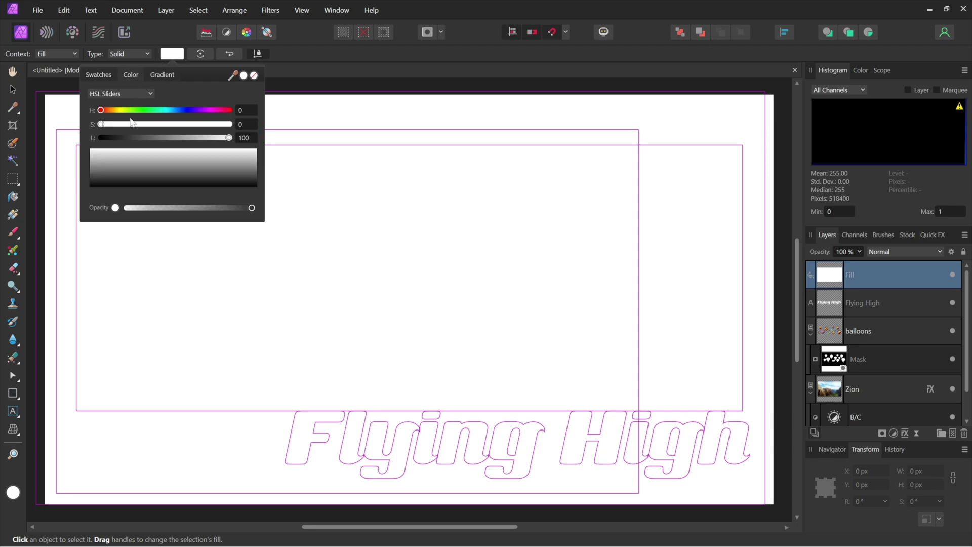
{"action": "left_click", "coordinate": [122, 94]}
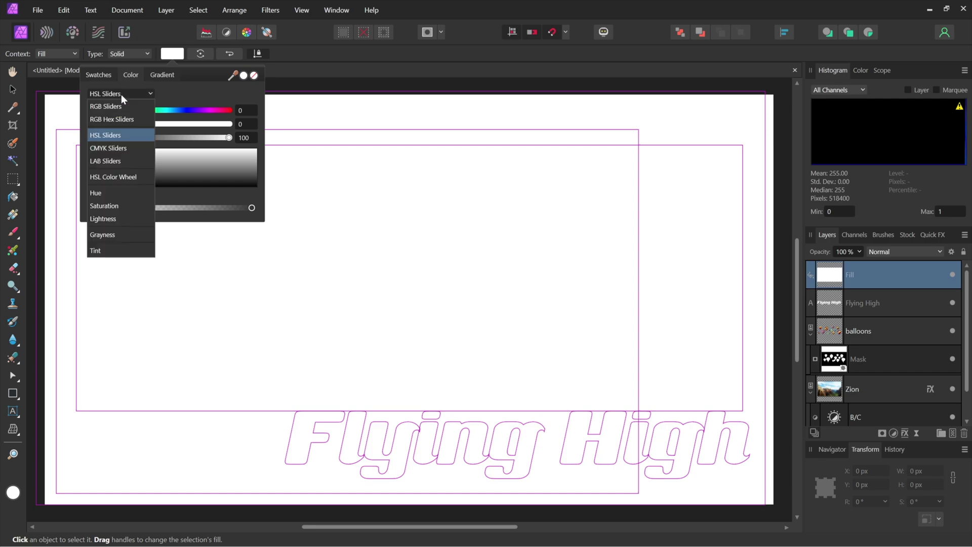
{"action": "left_click", "coordinate": [126, 135]}
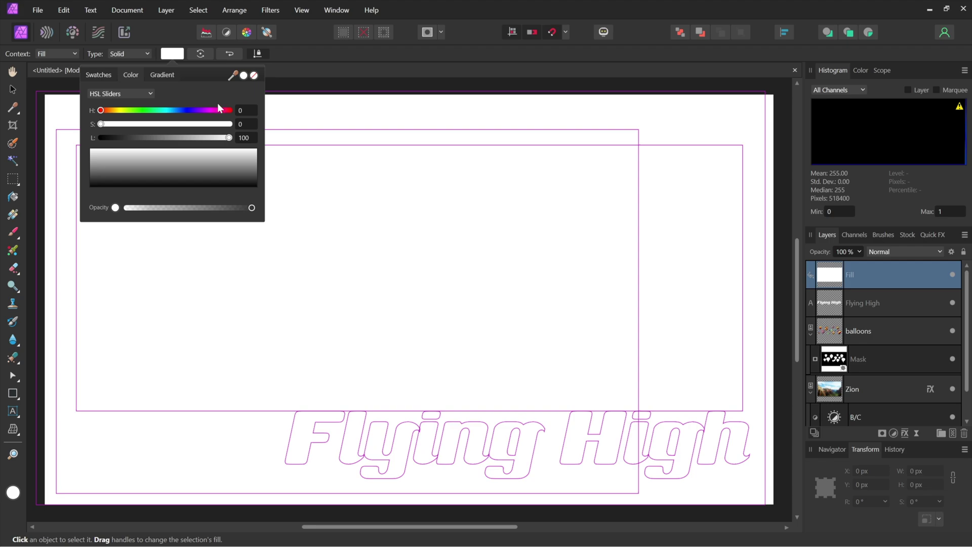
{"action": "type", "text": "210"}
{"action": "key", "text": "Tab"}
{"action": "left_click", "coordinate": [230, 138]}
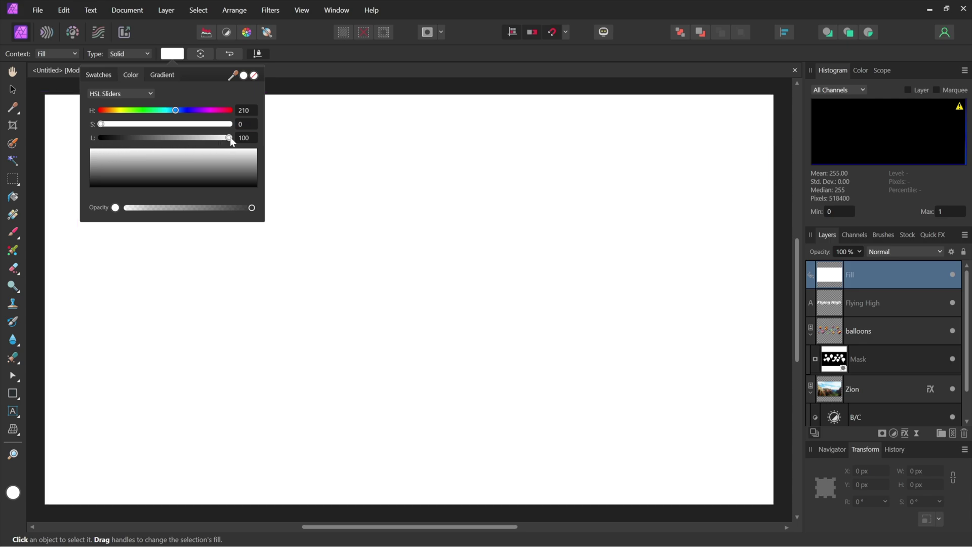
{"action": "left_click_drag", "start_coordinate": [231, 139], "coordinate": [167, 142]}
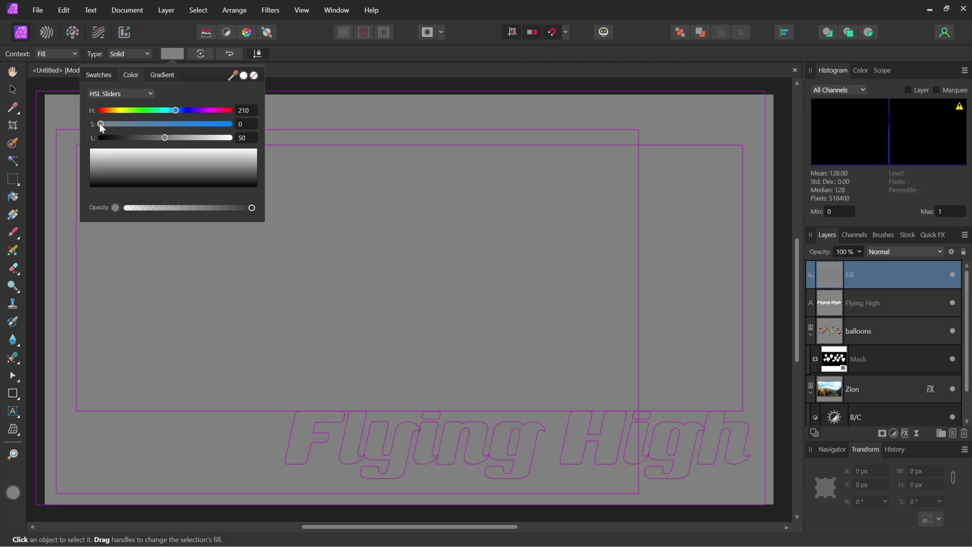
{"action": "left_click_drag", "start_coordinate": [99, 124], "coordinate": [168, 130]}
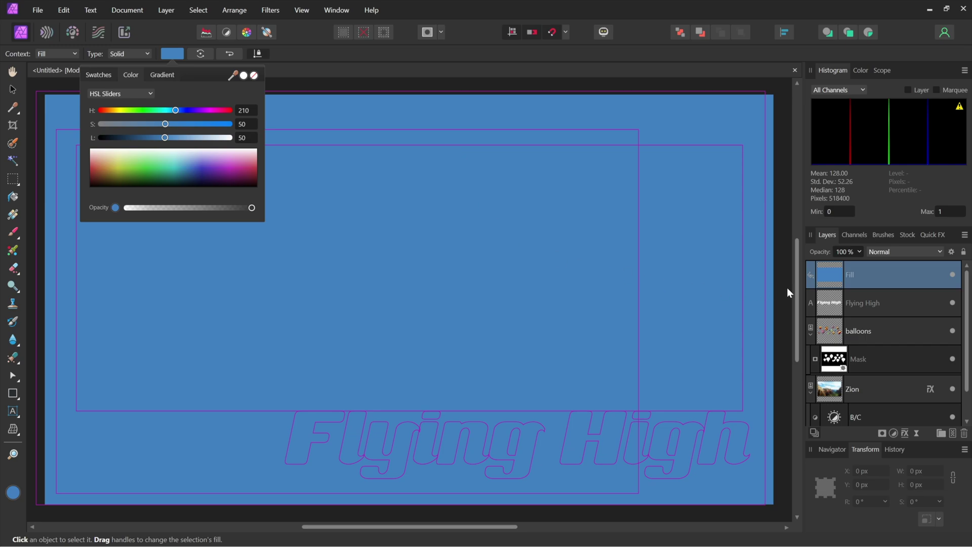
Step: Rename the fill layer 'blue' and move it to the bottom of the layer stack
{"action": "double_click", "coordinate": [875, 275]}
{"action": "type", "text": "blue"}
{"action": "key", "text": "Return"}
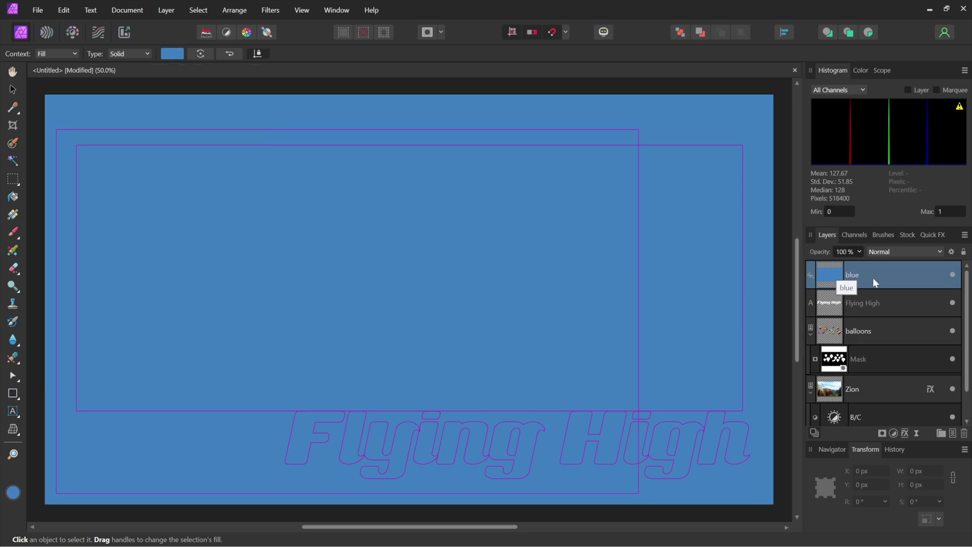
{"action": "left_click_drag", "start_coordinate": [874, 277], "coordinate": [856, 408]}
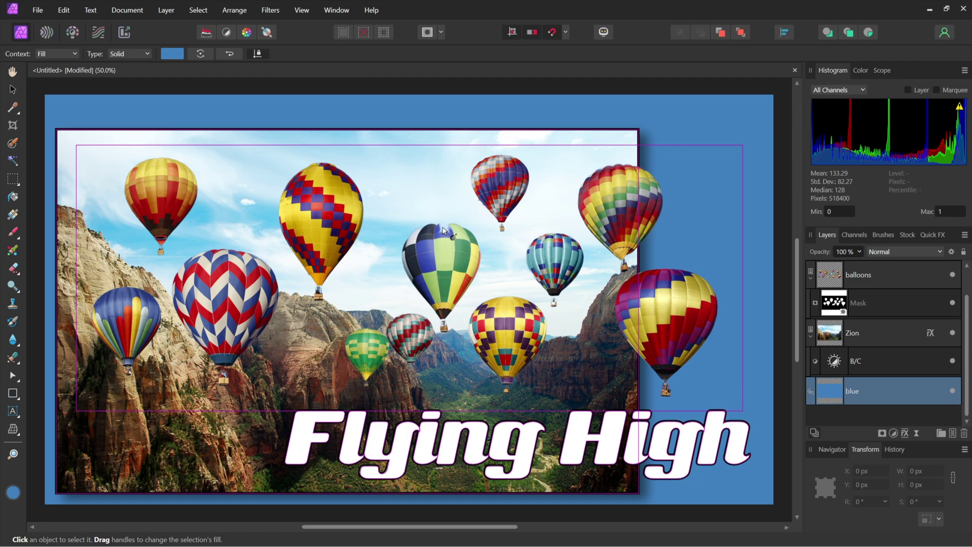
Step: Zoom in on the central green balloon and select the balloons layer's mask
{"action": "key", "text": "z"}
{"action": "left_click_drag", "start_coordinate": [443, 228], "coordinate": [725, 289]}
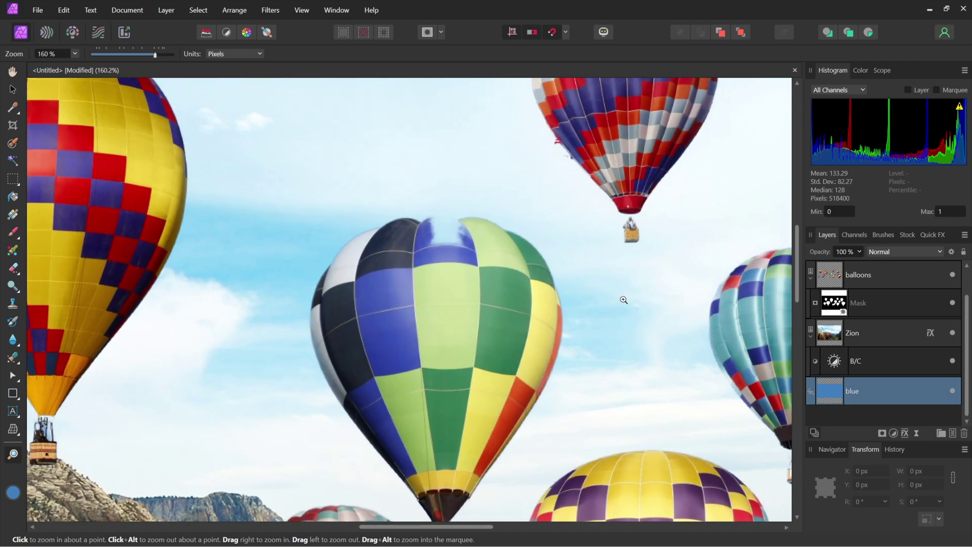
{"action": "key", "text": "g"}
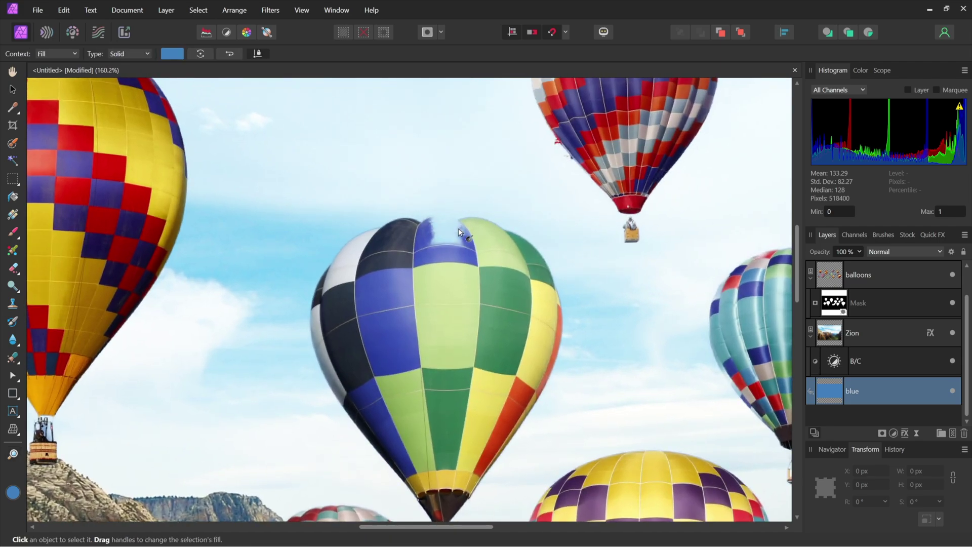
{"action": "left_click", "coordinate": [831, 306]}
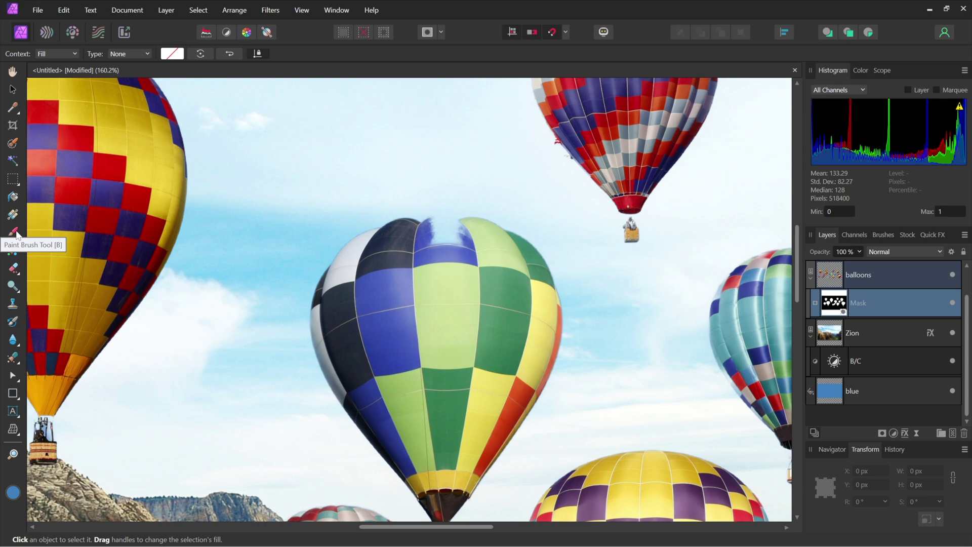
Step: Paint white on the mask over the balloon's missing top, then zoom back out
{"action": "left_click", "coordinate": [15, 233]}
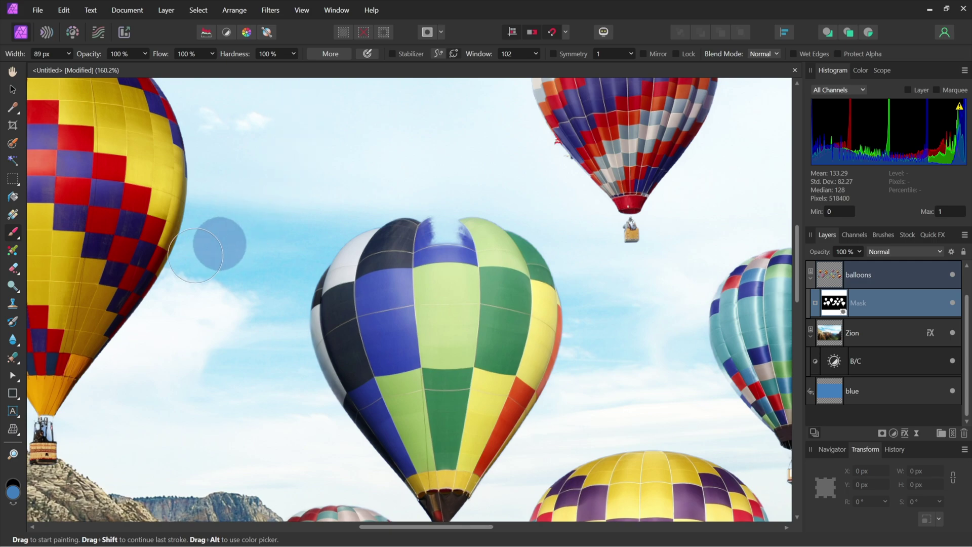
{"action": "mouse_move", "coordinate": [132, 262]}
{"action": "left_mouse_down"}
{"action": "mouse_move", "coordinate": [154, 279]}
{"action": "mouse_move", "coordinate": [160, 345]}
{"action": "mouse_move", "coordinate": [139, 382]}
{"action": "mouse_move", "coordinate": [107, 383]}
{"action": "mouse_move", "coordinate": [114, 412]}
{"action": "mouse_move", "coordinate": [77, 465]}
{"action": "mouse_move", "coordinate": [56, 469]}
{"action": "left_mouse_up"}
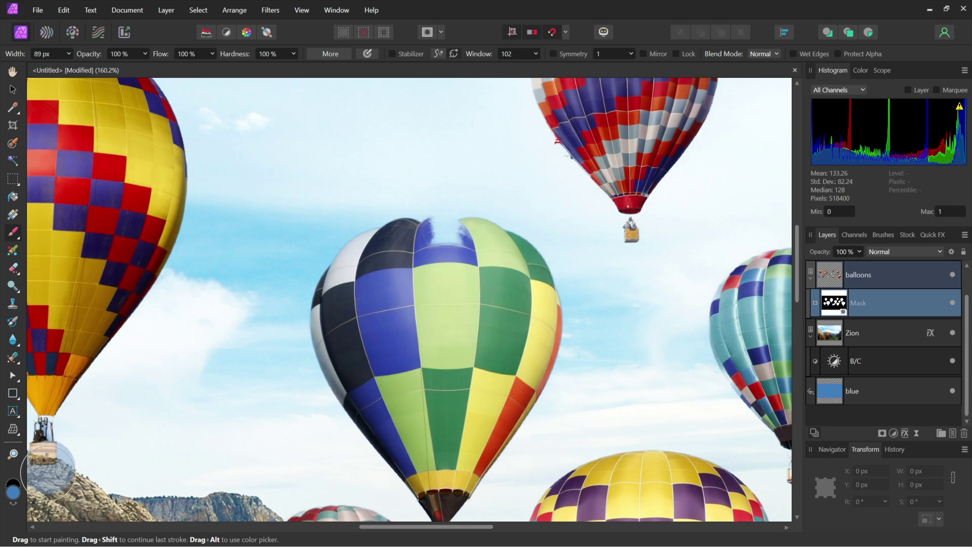
{"action": "left_click", "coordinate": [18, 486]}
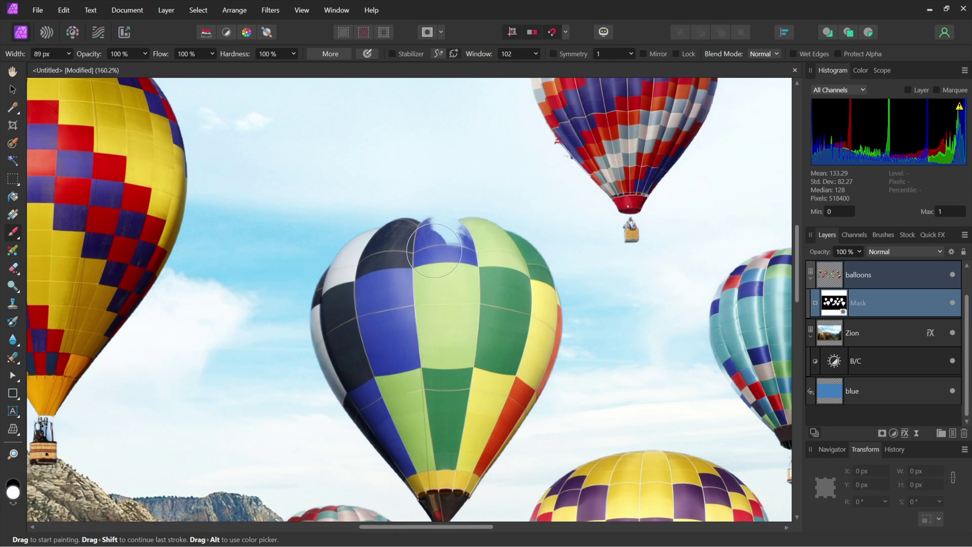
{"action": "mouse_move", "coordinate": [437, 249]}
{"action": "left_mouse_down"}
{"action": "mouse_move", "coordinate": [443, 237]}
{"action": "mouse_move", "coordinate": [457, 258]}
{"action": "left_mouse_up"}
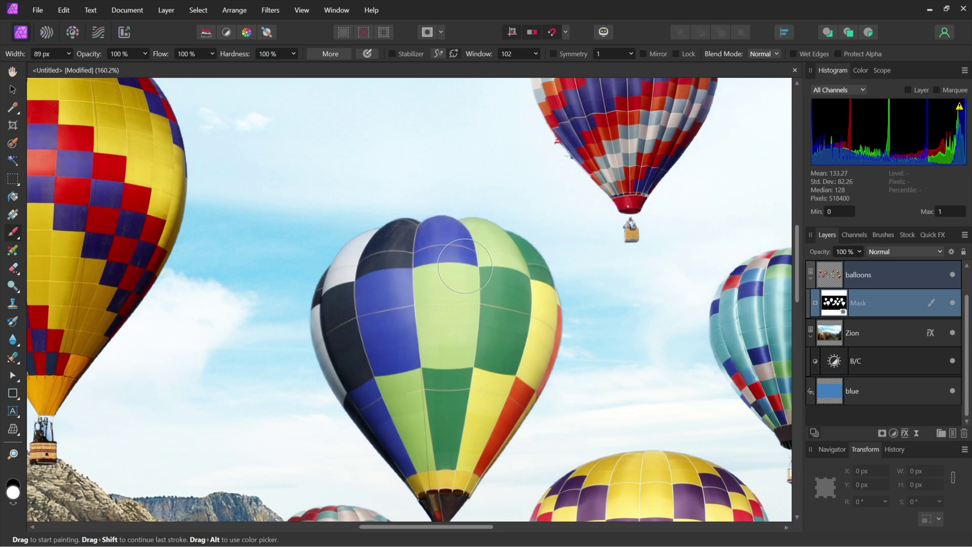
{"action": "key", "text": "ctrl+0"}
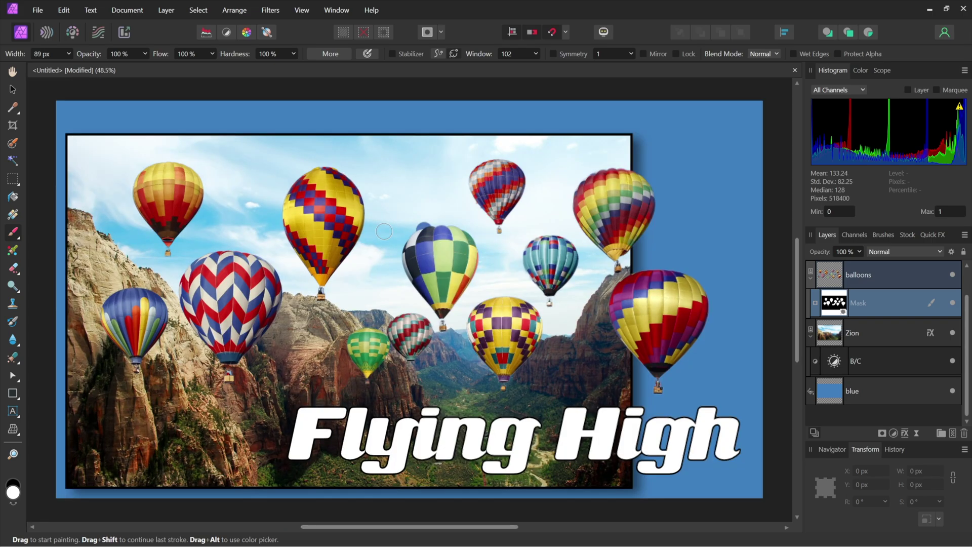
{"action": "key", "text": "v"}
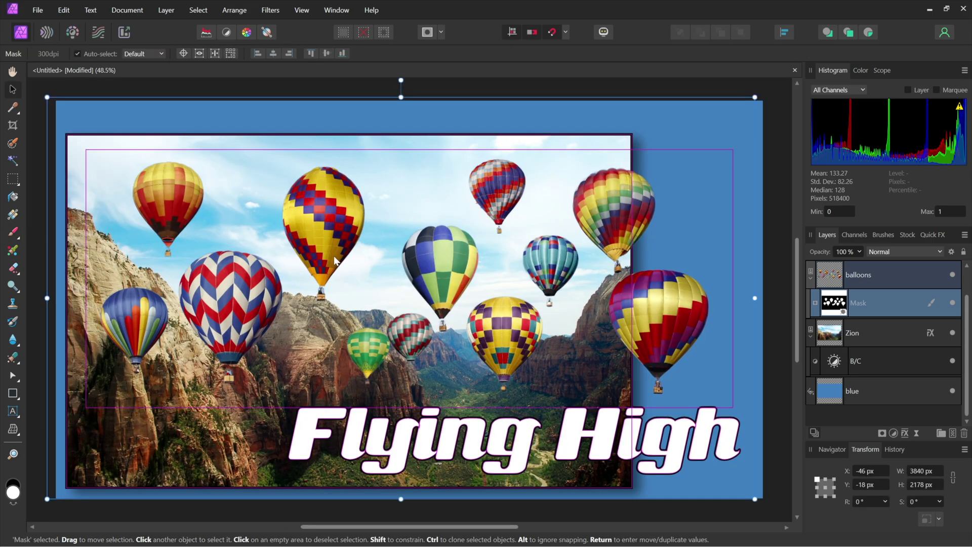